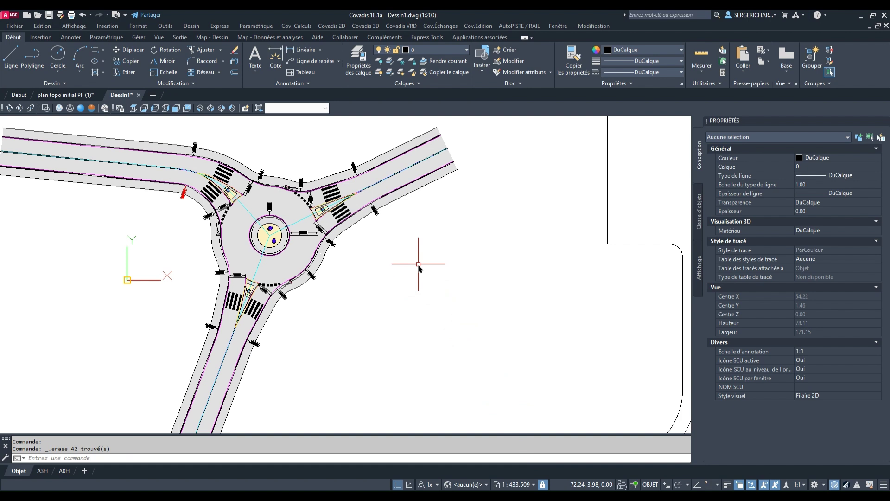
Create a new vehicle turning-path diagram using the CERTU vehicle Bus articulé 17.81 m.
mouse_move(419, 267)
middle_down()
mouse_move(242, 307)
mouse_move(308, 301)
mouse_move(424, 270)
middle_up()
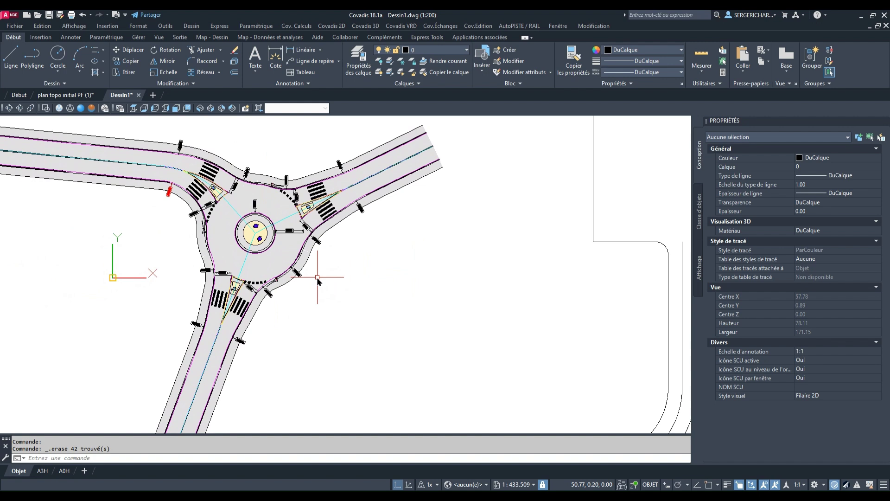
middle_drag(317, 278, 322, 289)
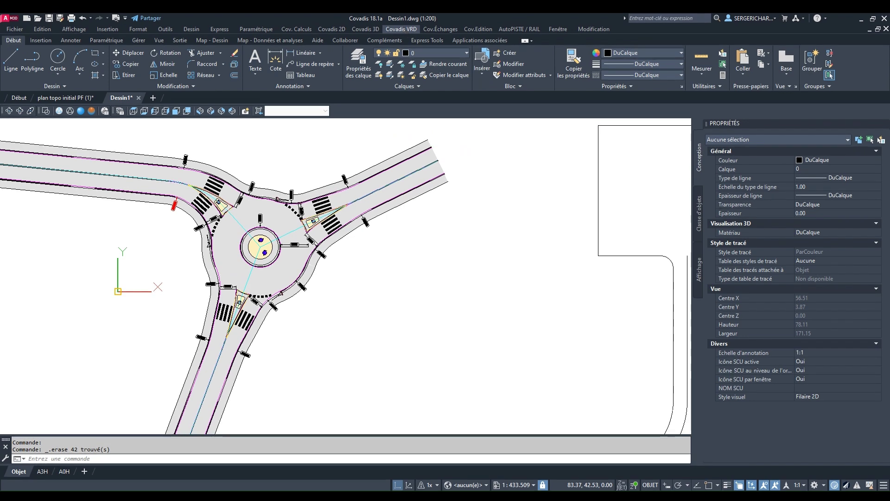
mouse_move(464, 190)
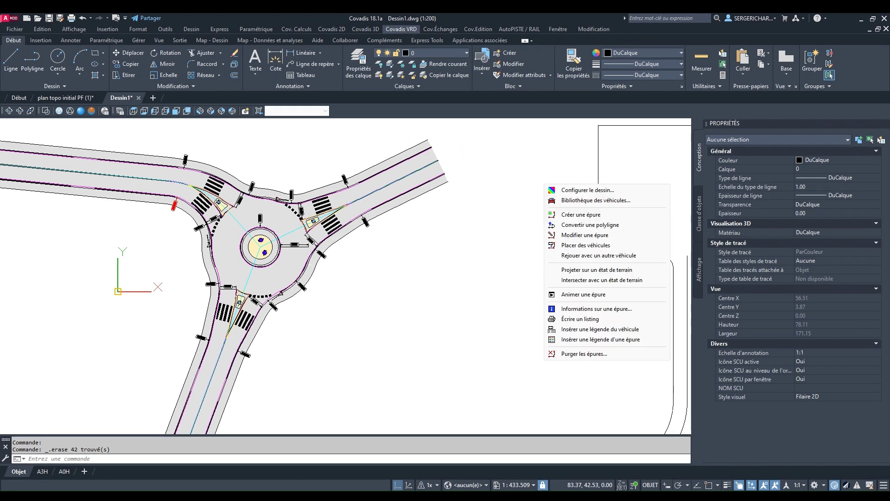
click(578, 214)
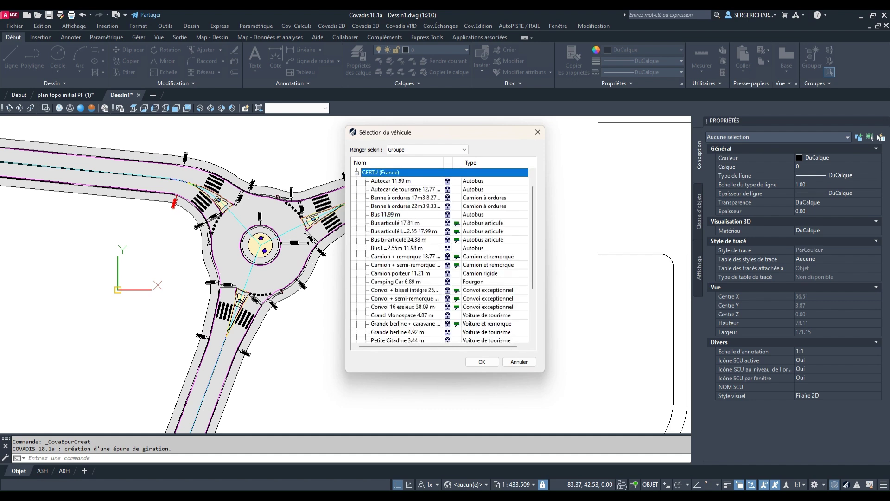
click(395, 223)
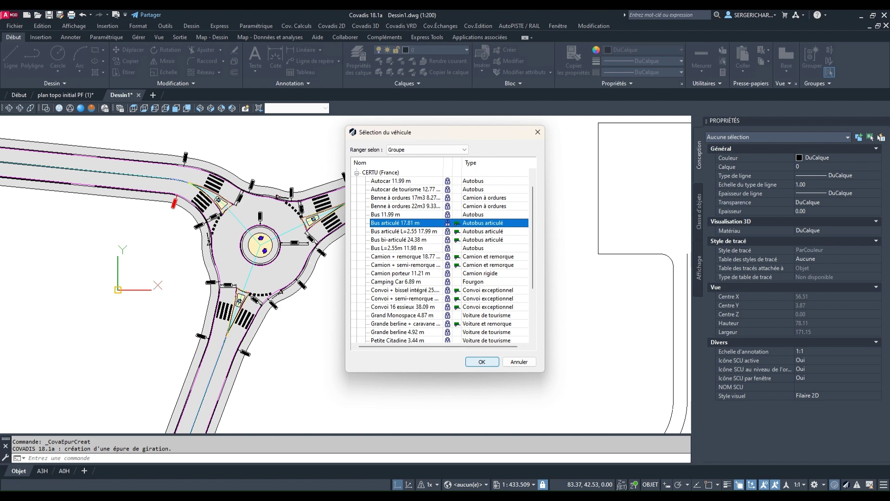
click(481, 361)
Place the articulated bus at the outer end of the northeast branch's entry lane, oriented along the lane toward the roundabout.
middle_drag(425, 162, 370, 268)
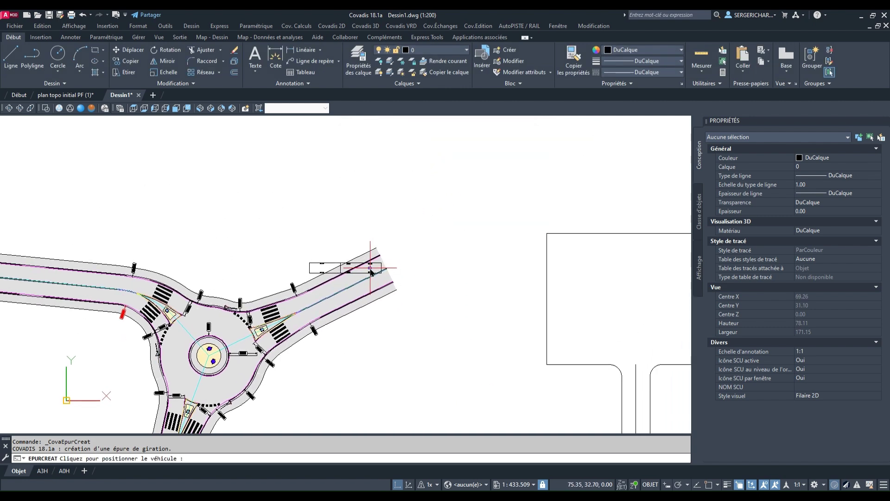
click(370, 267)
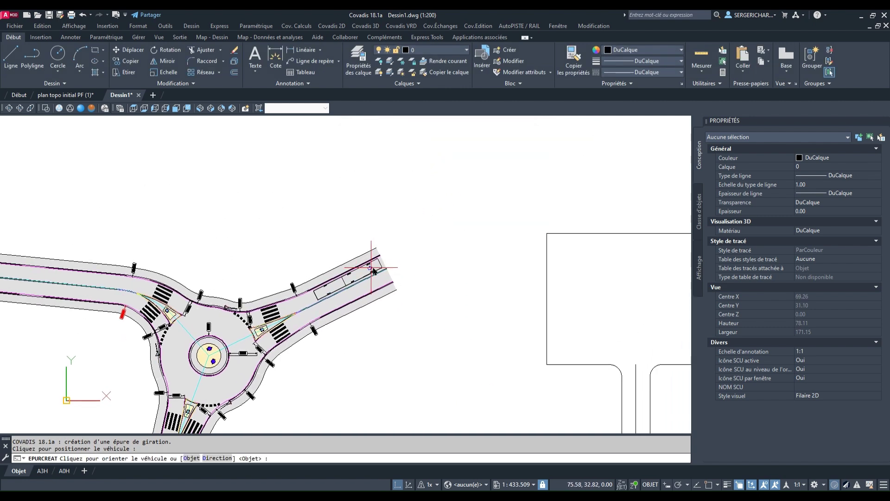
click(305, 301)
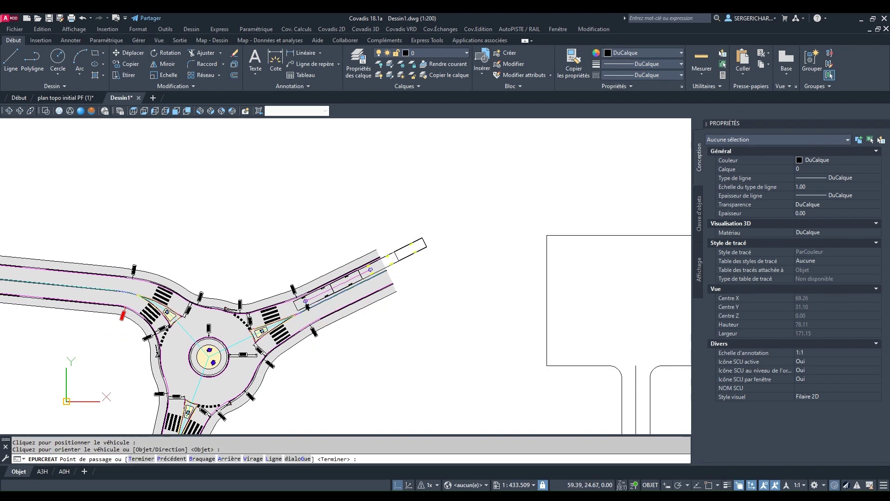
Trace the bus's waypoints through the northeast entry, around the west side of the central island and out along the south branch's exit lane.
scroll(274, 319, up, 5)
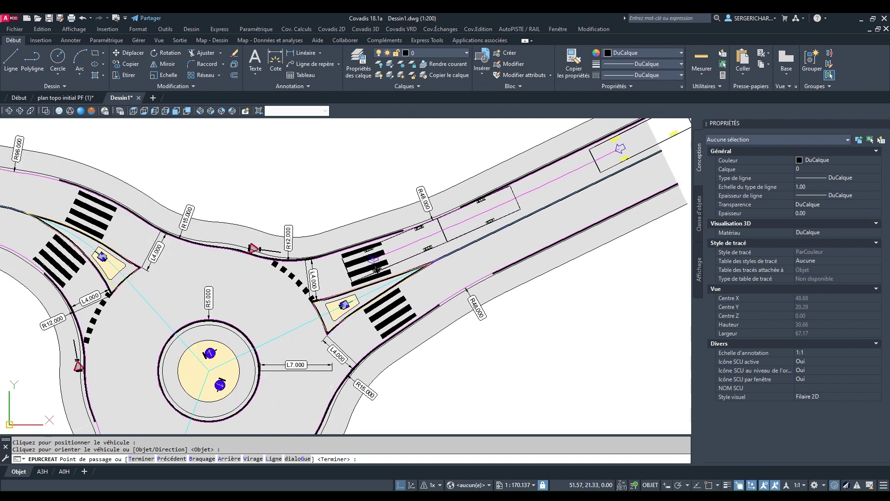
click(364, 275)
click(266, 286)
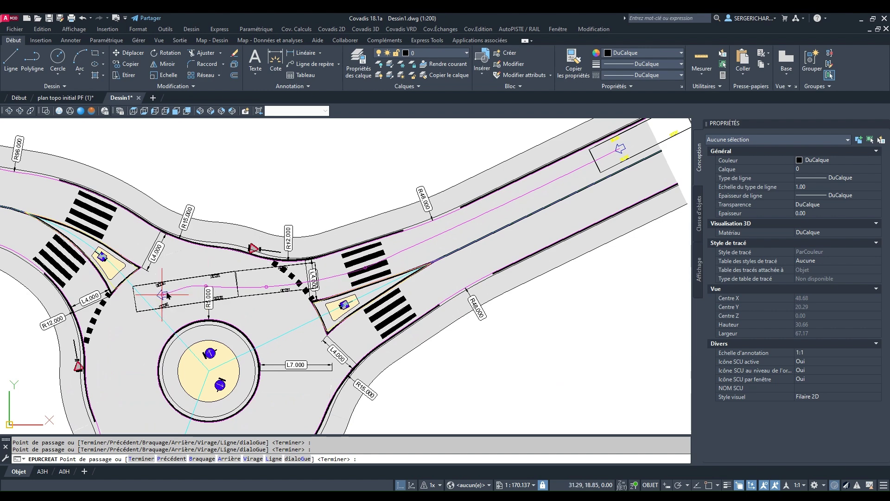
click(143, 304)
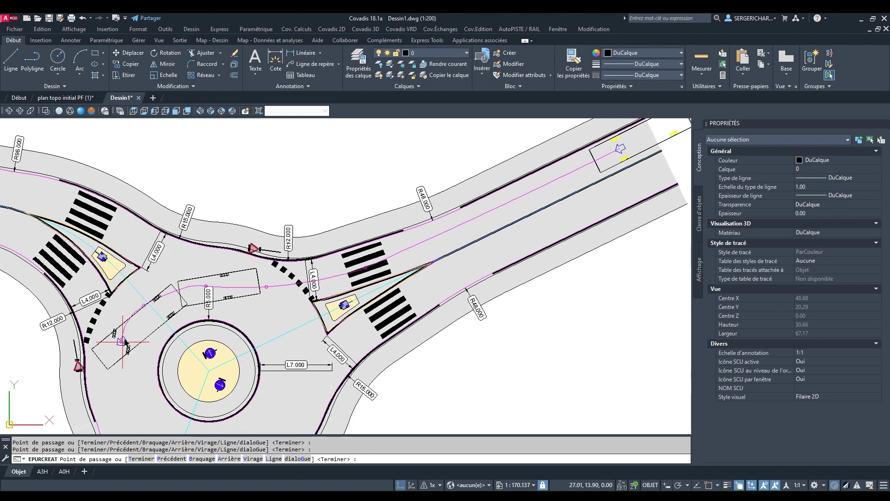
middle_drag(121, 352, 153, 250)
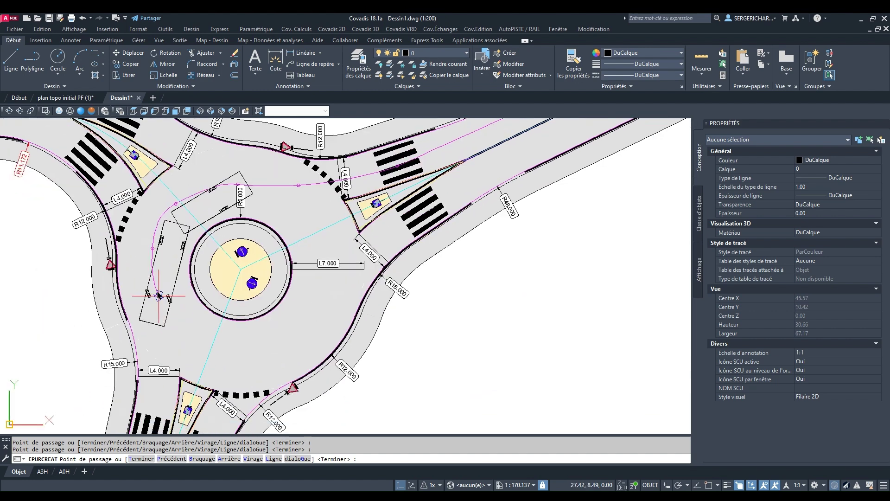
mouse_move(171, 332)
middle_down()
mouse_move(172, 305)
mouse_move(207, 237)
middle_up()
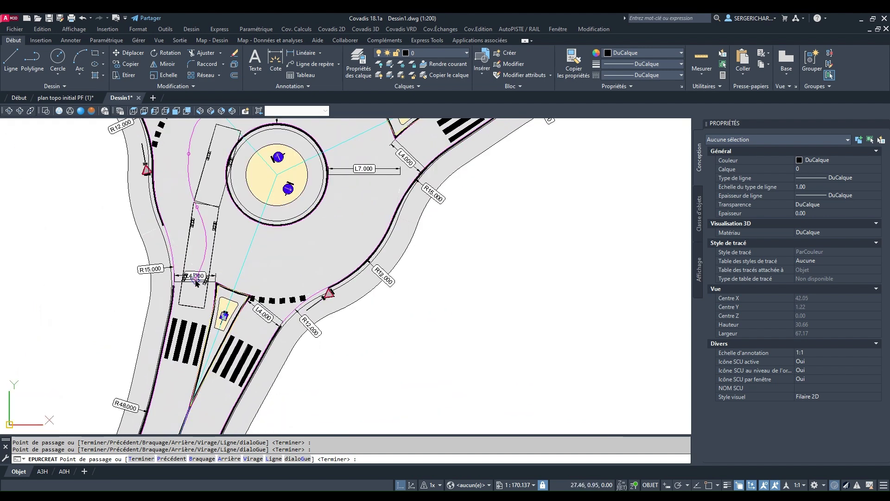
middle_drag(182, 353, 272, 263)
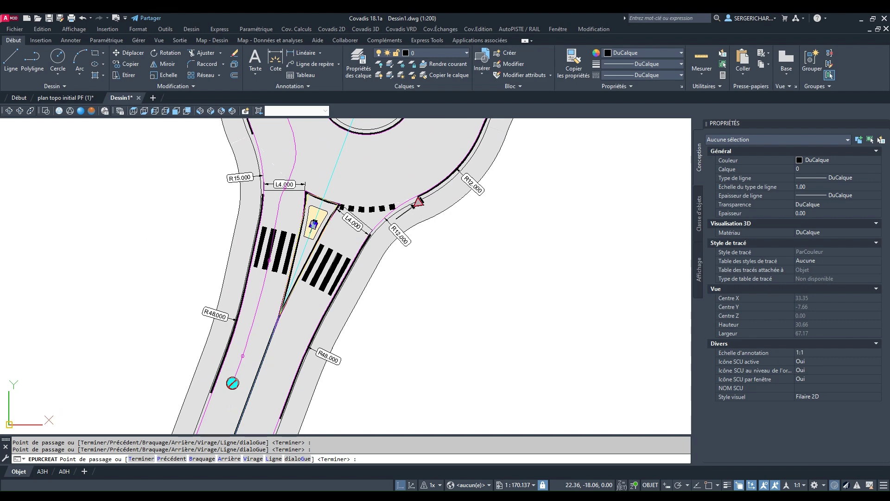
key(Return)
scroll(306, 297, down, 4)
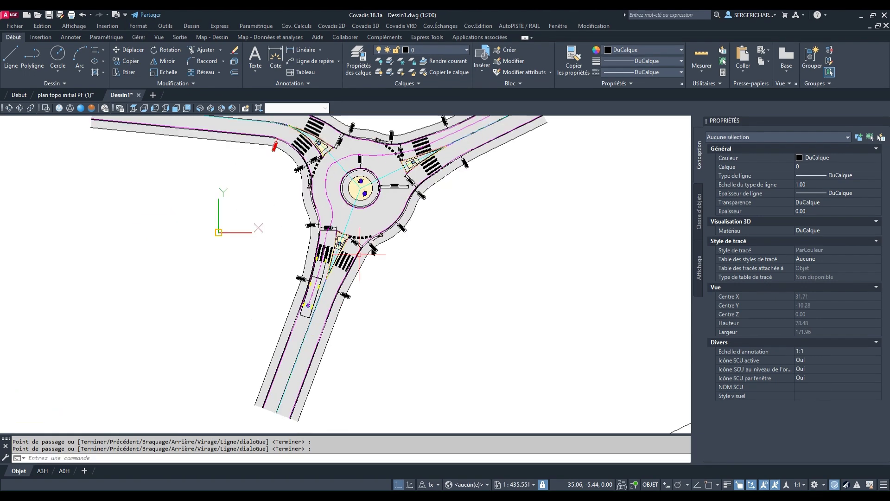
Animate the bus's turning path from the northeast branch to the south branch at speed 1, and close the animation.
middle_drag(358, 244, 284, 284)
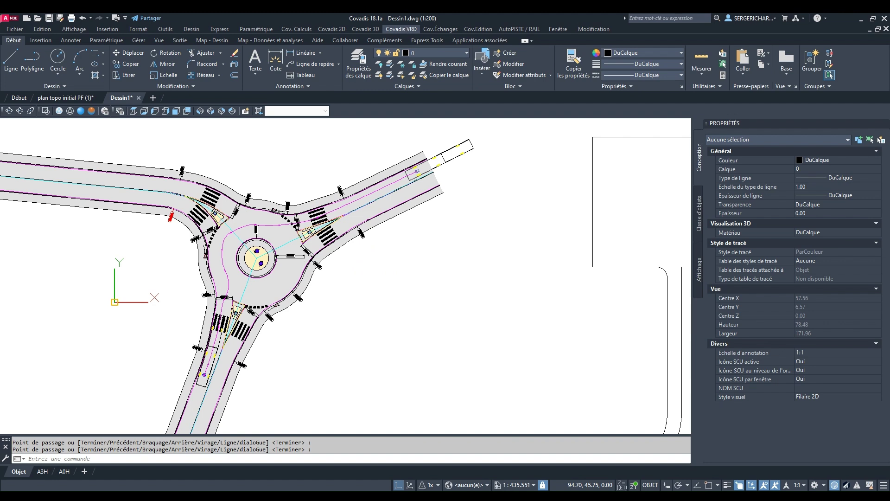
right_click(544, 142)
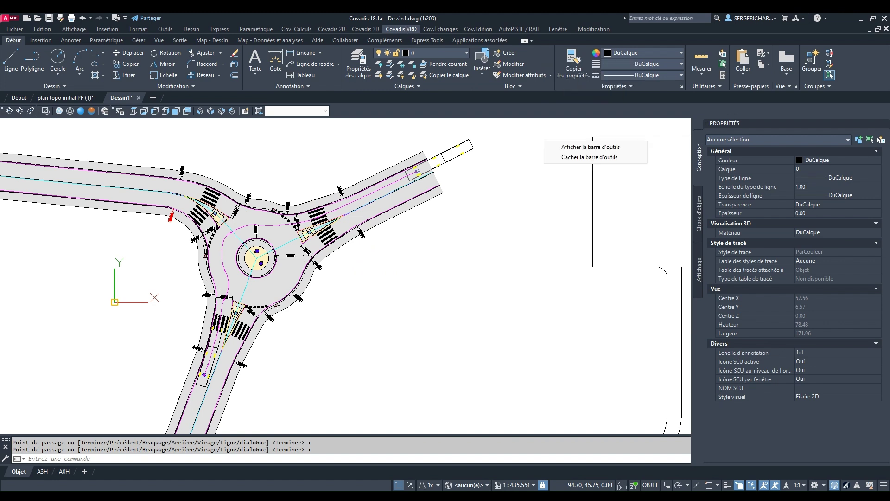
right_click(545, 184)
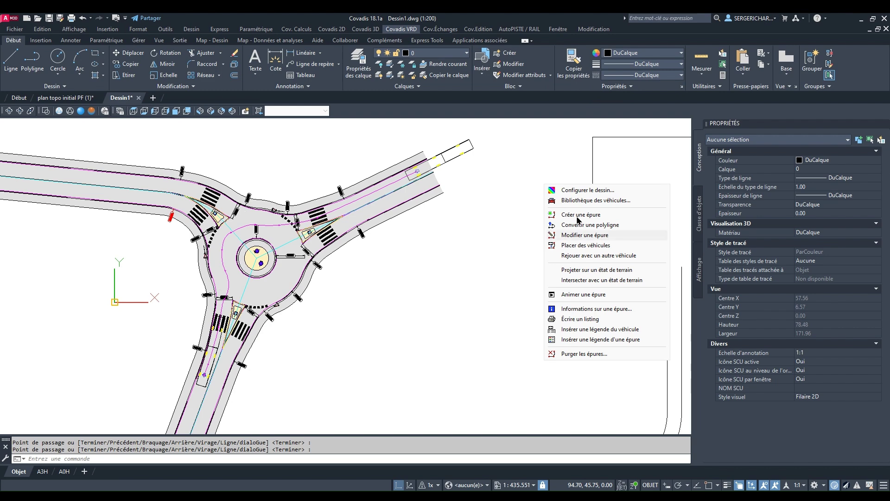
click(575, 295)
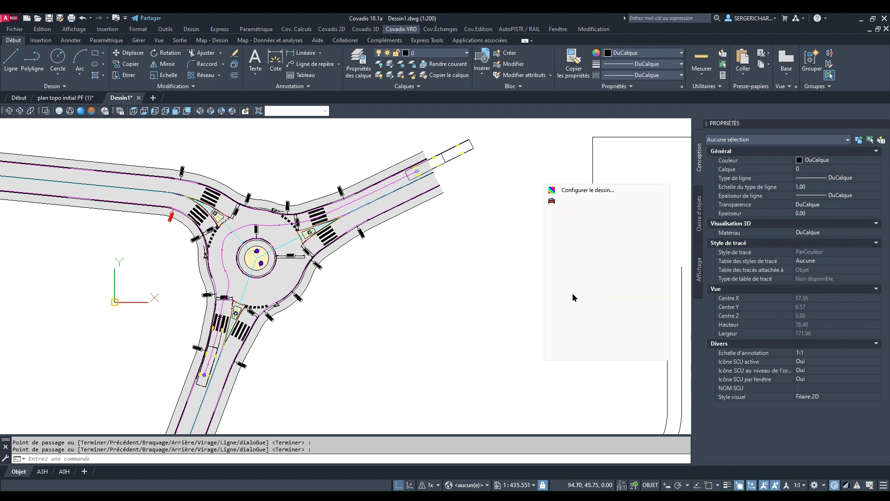
click(377, 223)
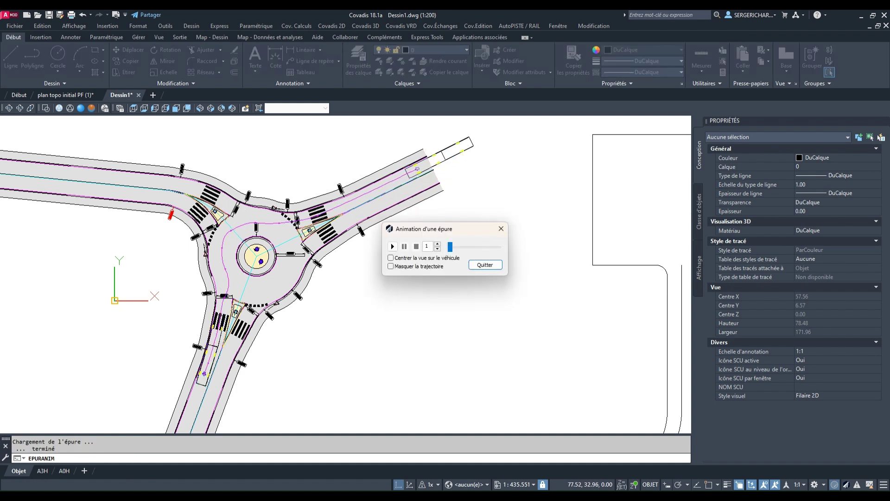
drag(463, 229, 518, 243)
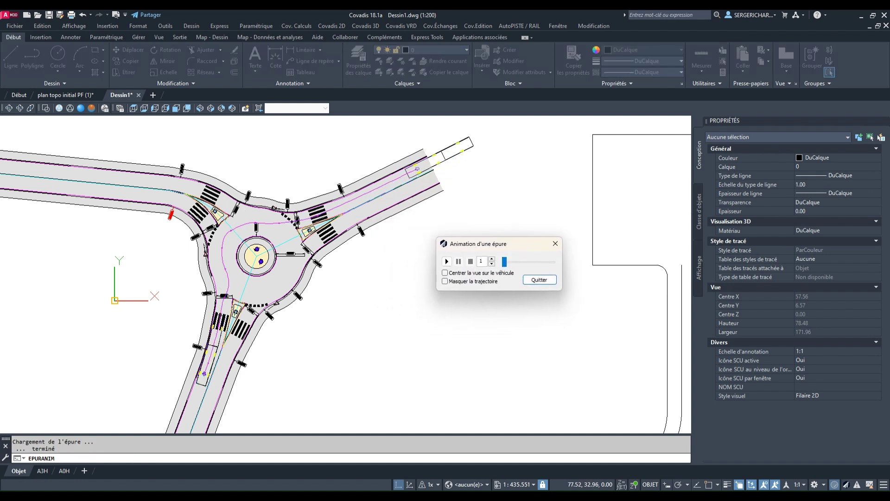
click(446, 261)
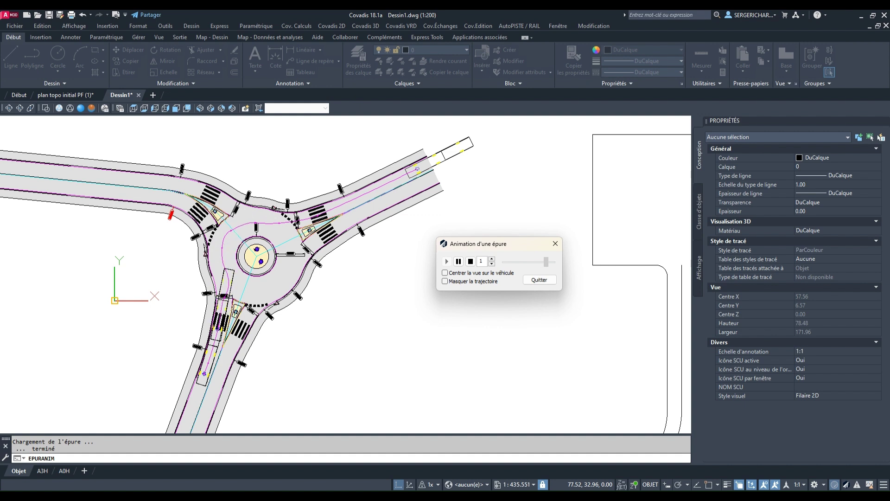
click(471, 262)
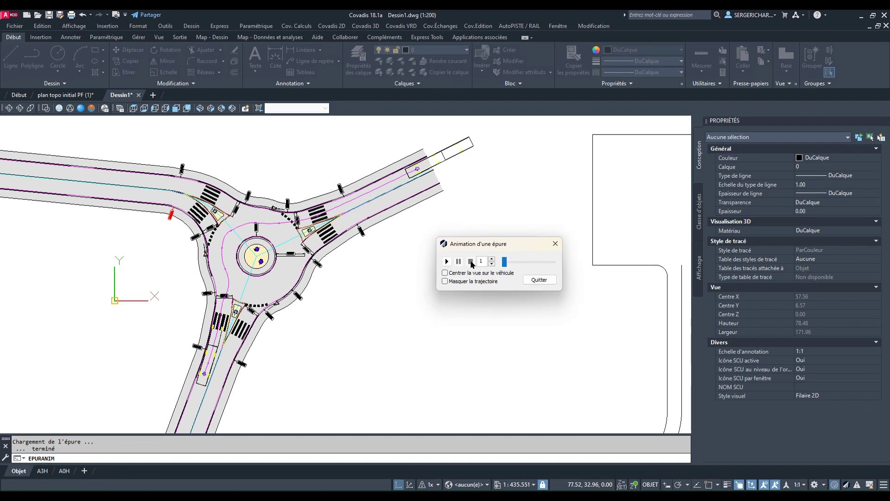
click(556, 244)
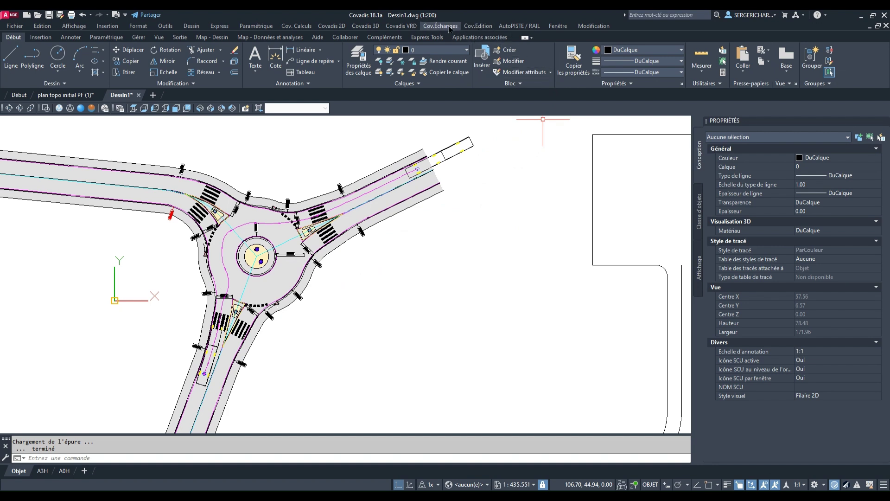
Modify the turning path by moving the waypoint west of the central island slightly farther from the island.
right_click(544, 155)
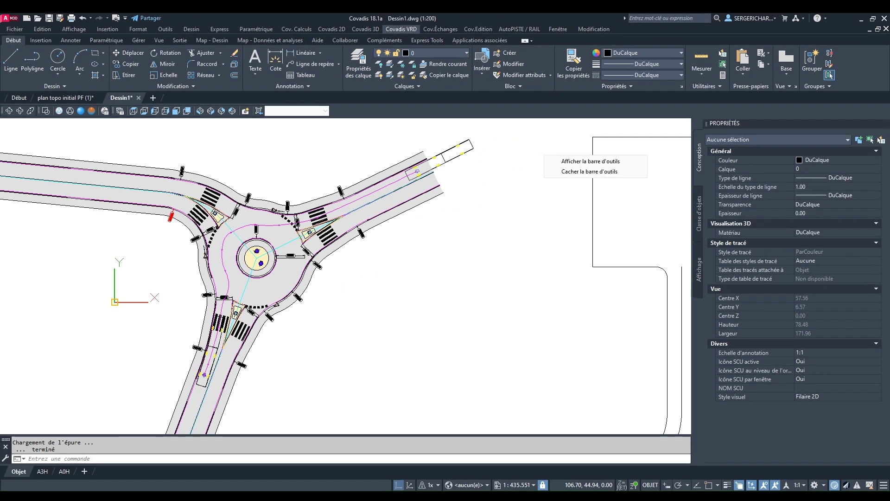
mouse_move(445, 190)
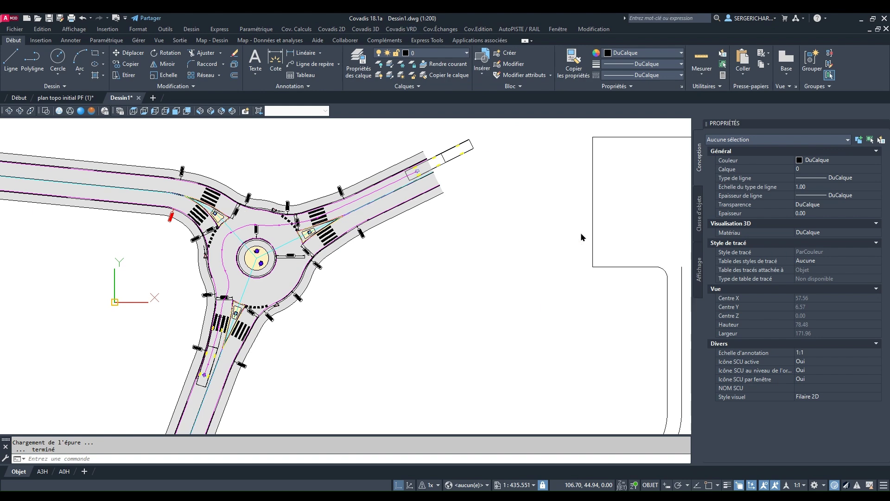
click(582, 236)
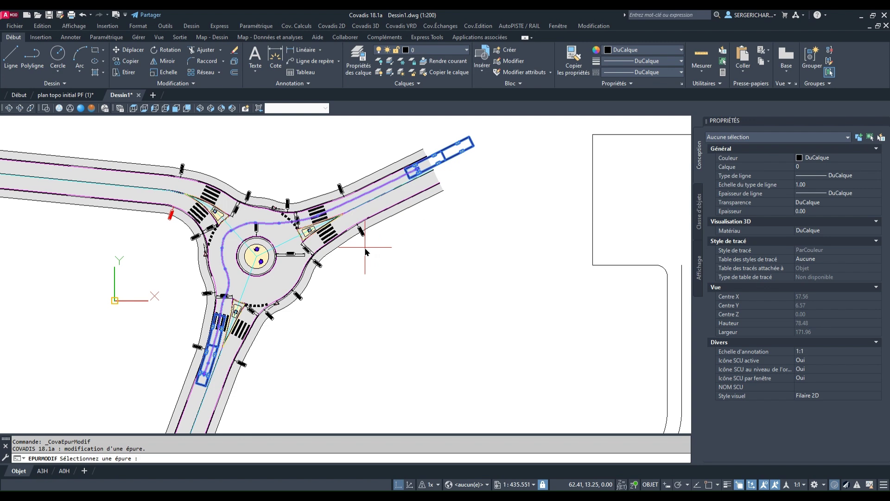
click(405, 173)
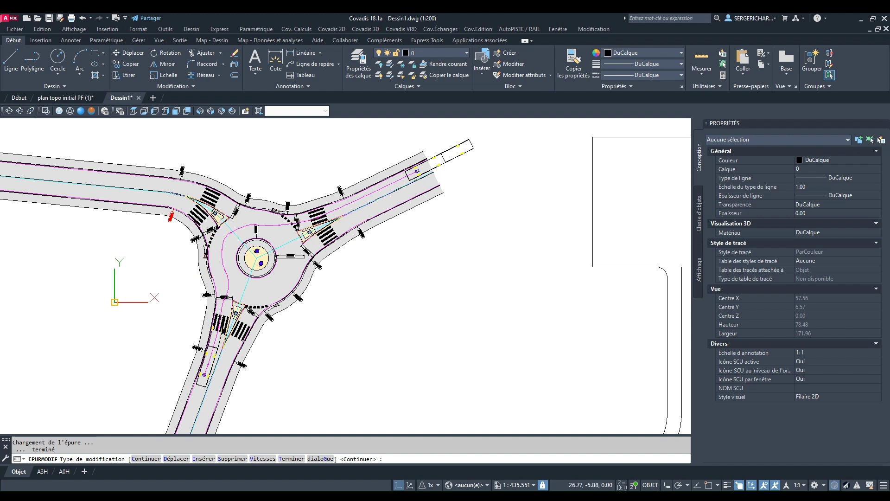
click(177, 459)
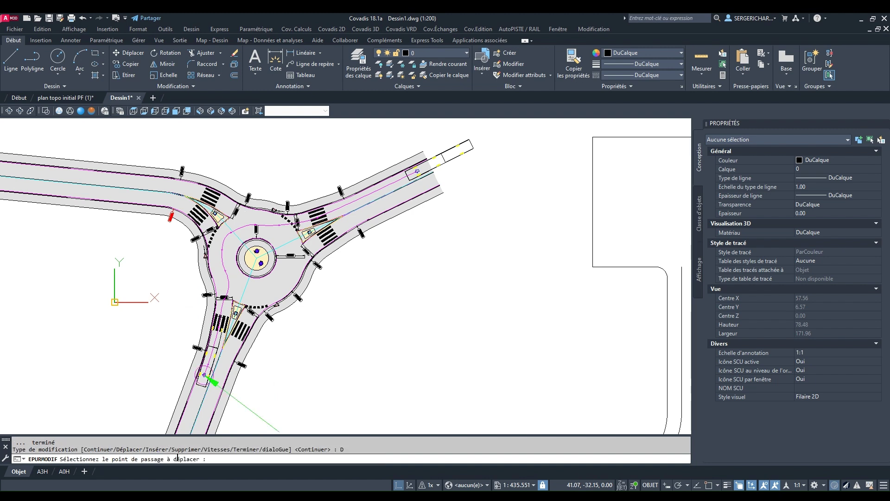
click(221, 270)
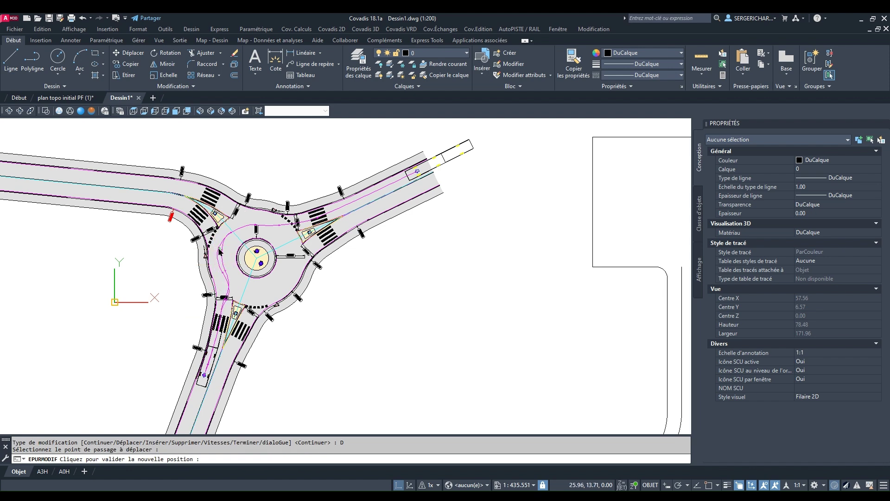
click(218, 249)
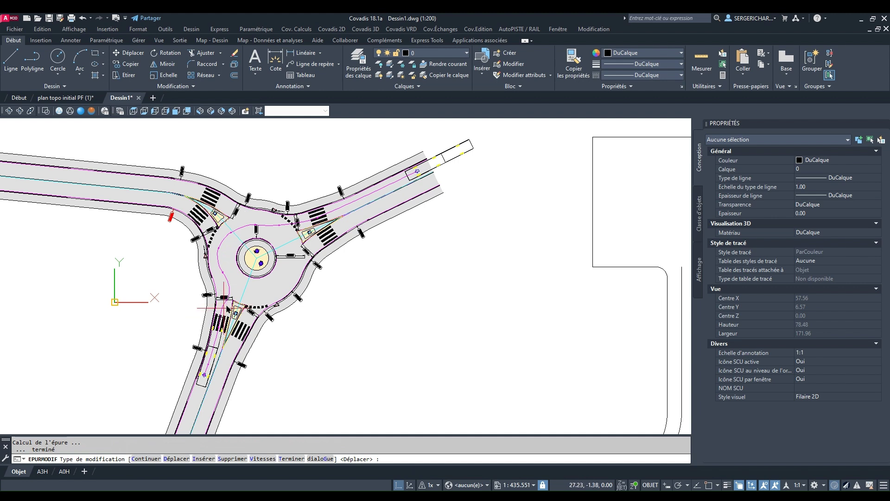
key(Return)
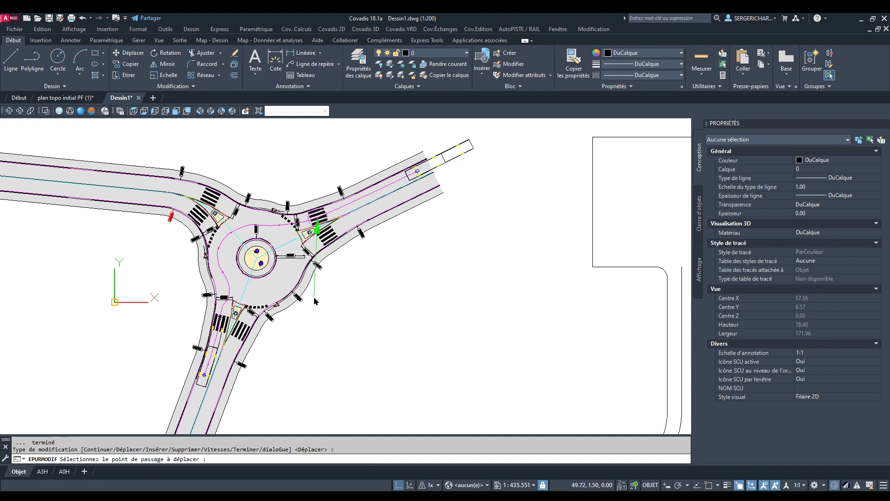
text(T)
key(Return)
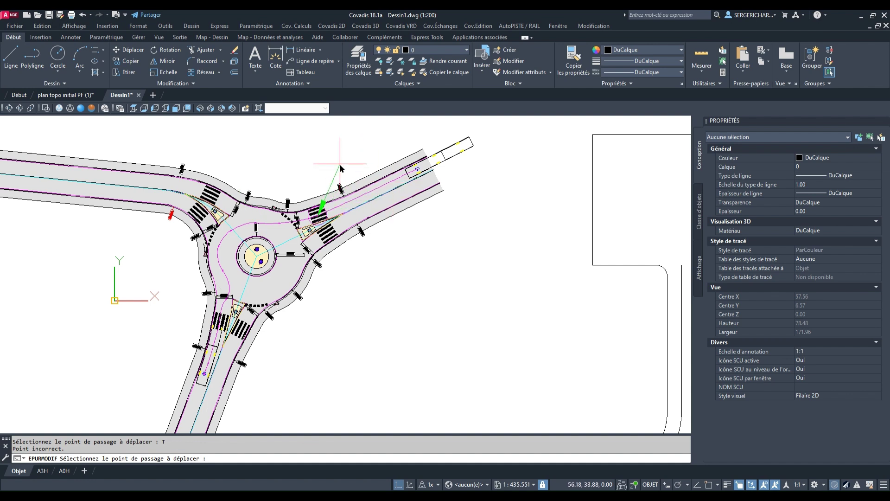
key(Escape)
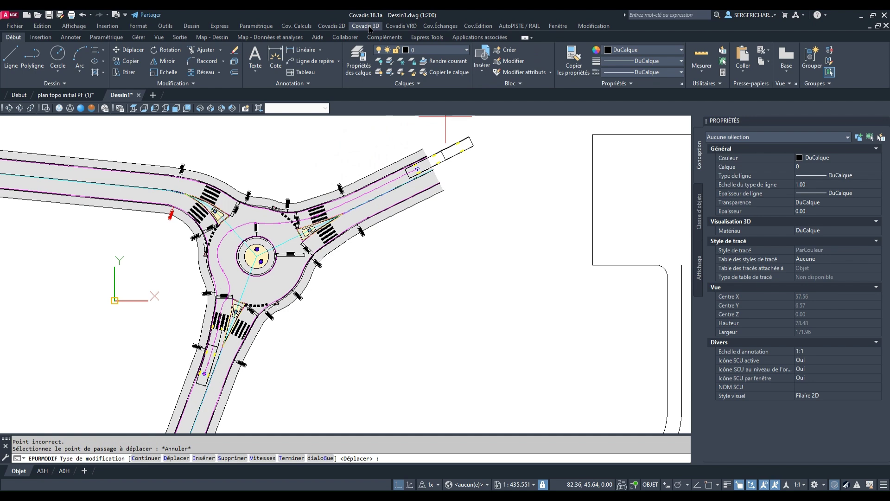
Animate the modified bus turning path at speed 1 with the view centred on the vehicle.
right_click(545, 185)
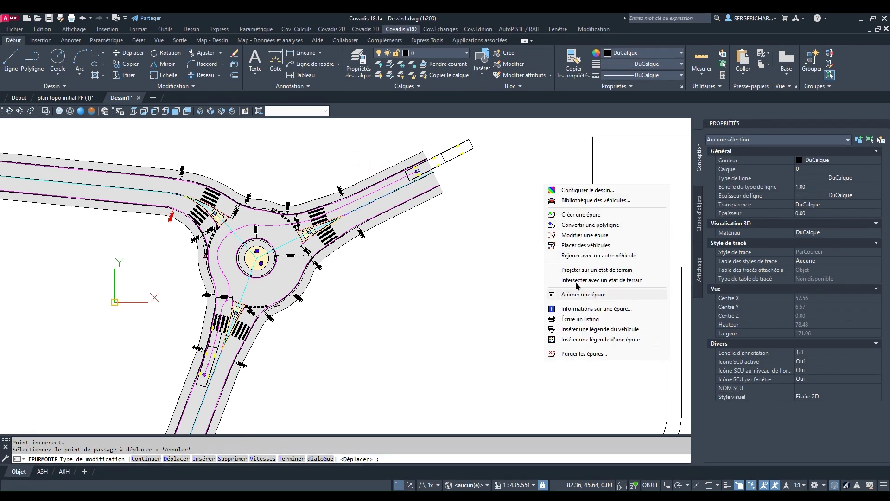
click(583, 294)
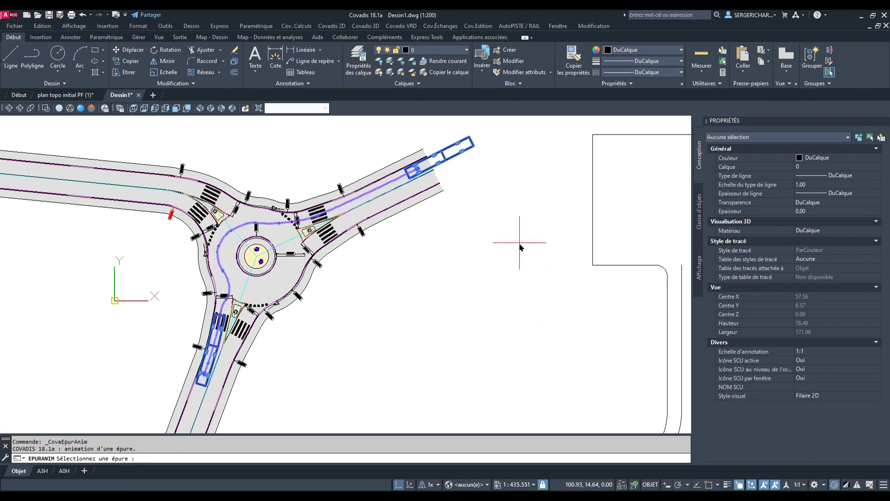
click(437, 198)
click(393, 247)
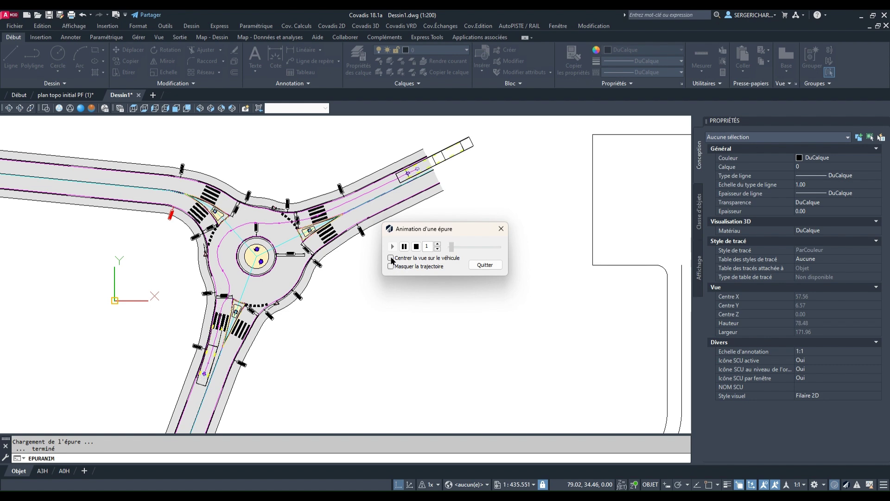
click(390, 258)
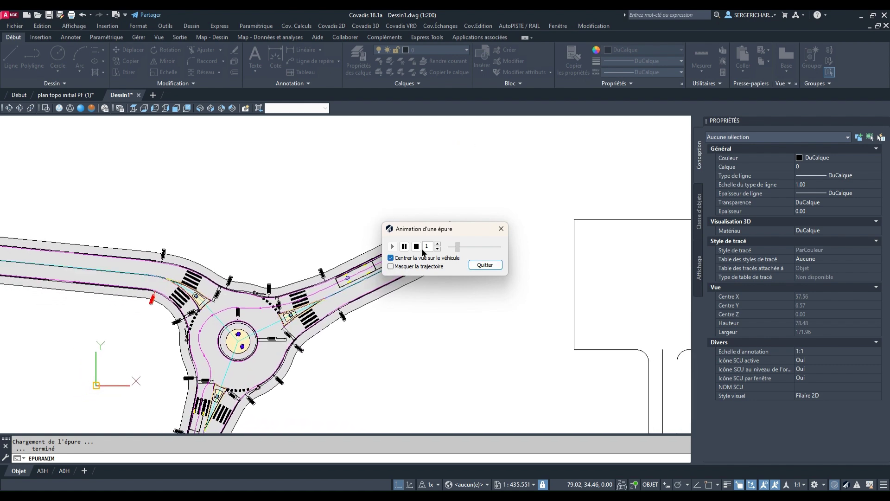
drag(437, 237, 565, 180)
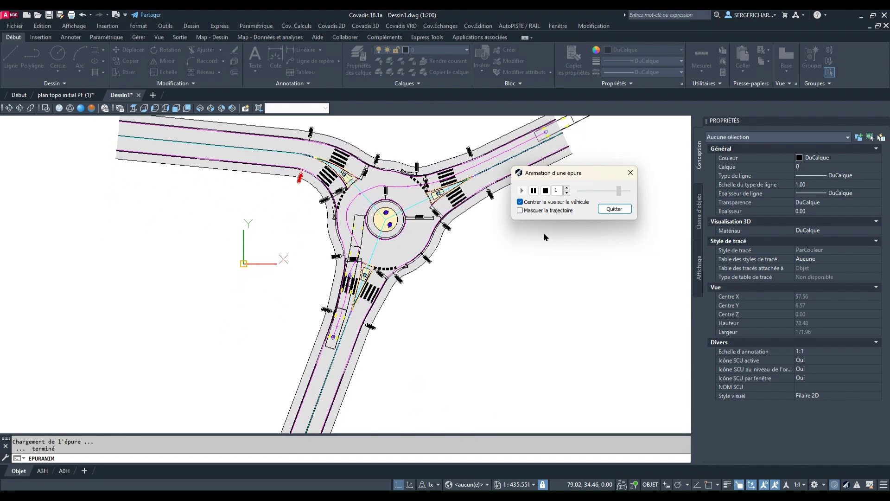
Hide the trajectory during the animation, switch off both the hiding and the vehicle centring, and stop and close the animation.
click(537, 211)
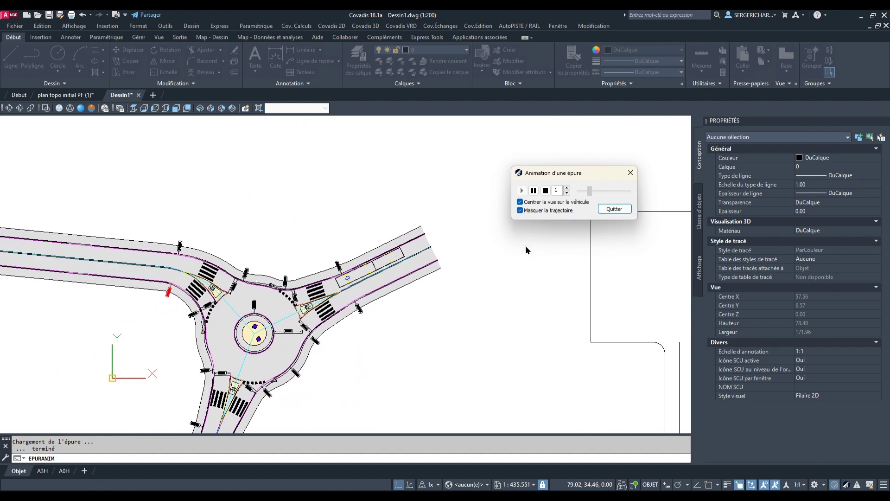
click(520, 210)
click(520, 202)
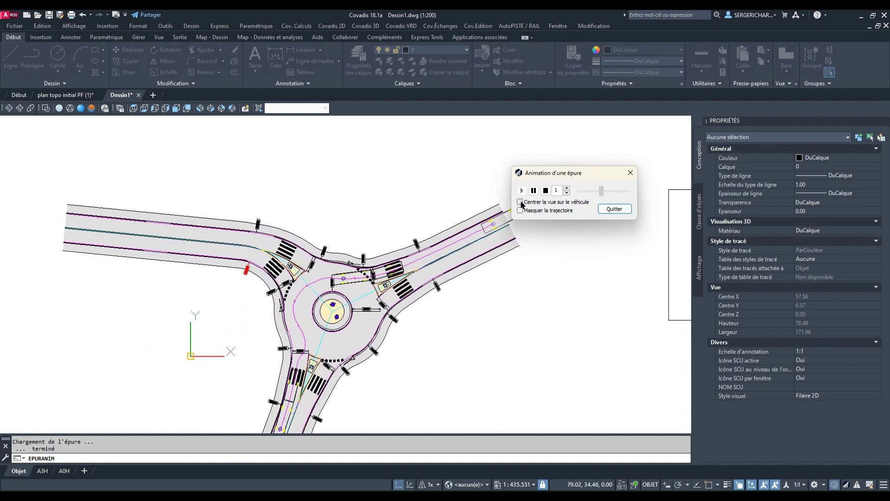
click(546, 191)
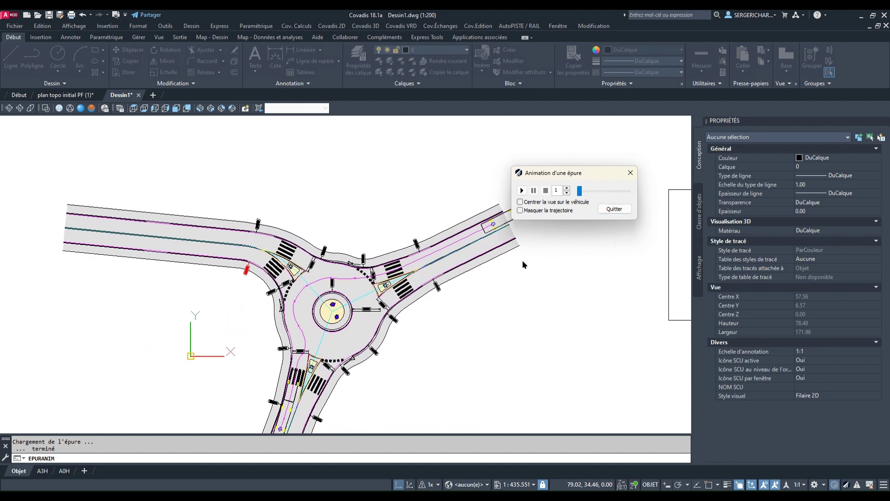
click(613, 209)
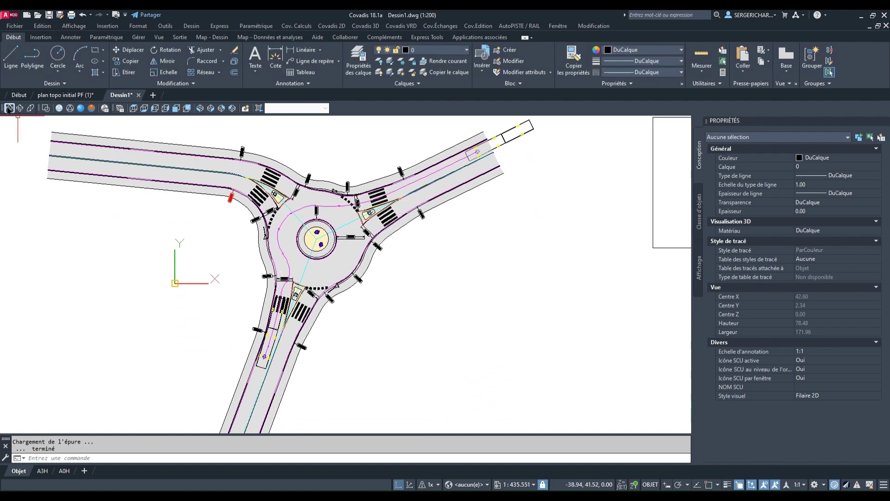
Animate the bus's turning path at speed 1 in an oblique 3D view of the roundabout, and stop and close the animation.
click(8, 110)
drag(335, 332, 346, 264)
key(Escape)
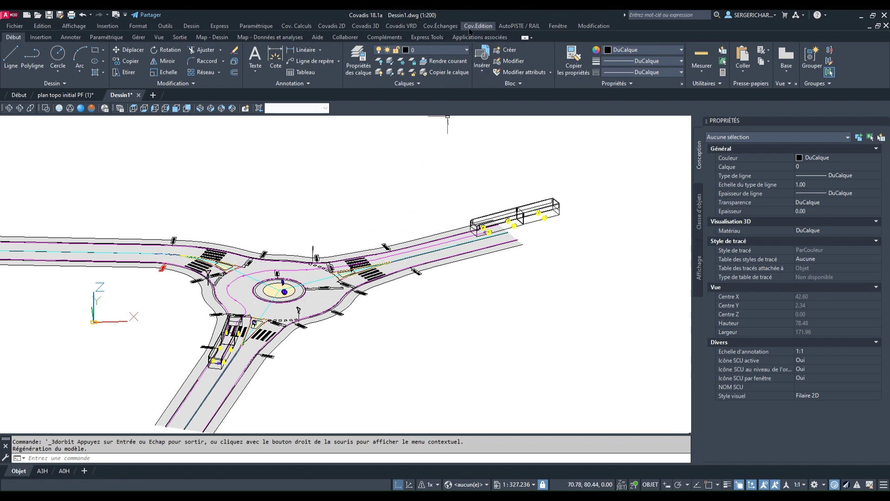
mouse_move(464, 190)
click(580, 294)
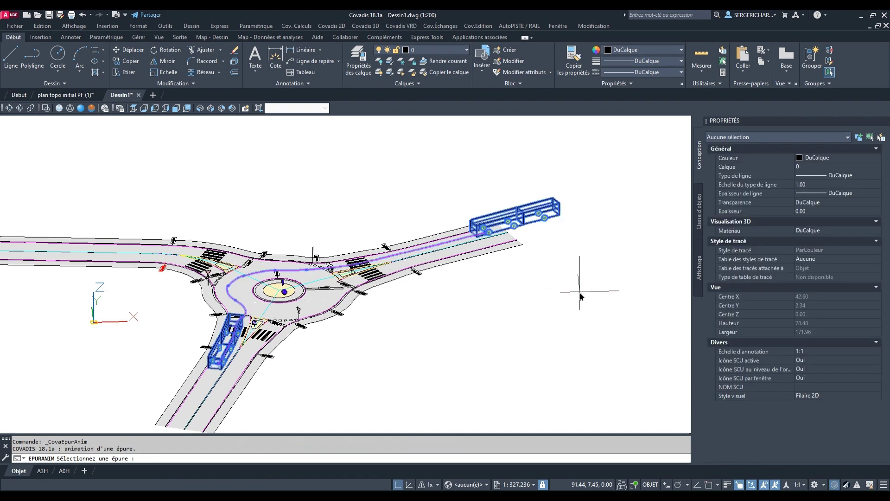
click(505, 227)
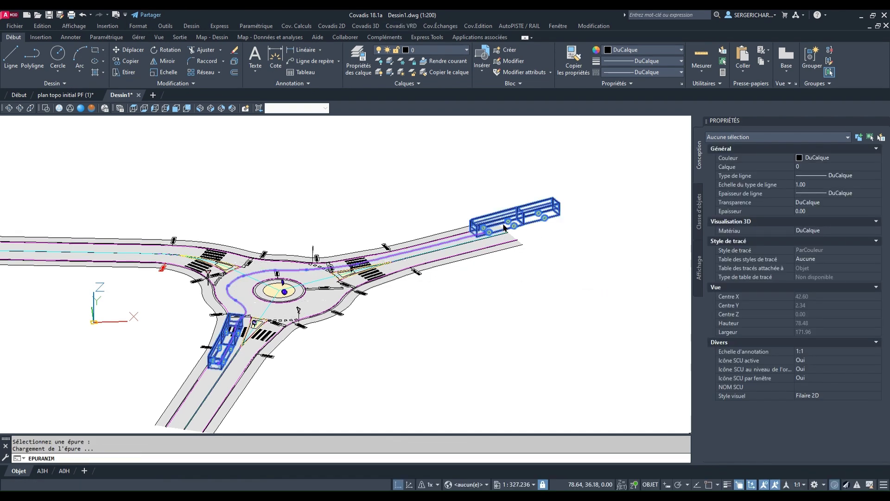
mouse_move(445, 229)
mouse_down()
mouse_move(583, 125)
mouse_move(606, 128)
mouse_up()
click(554, 145)
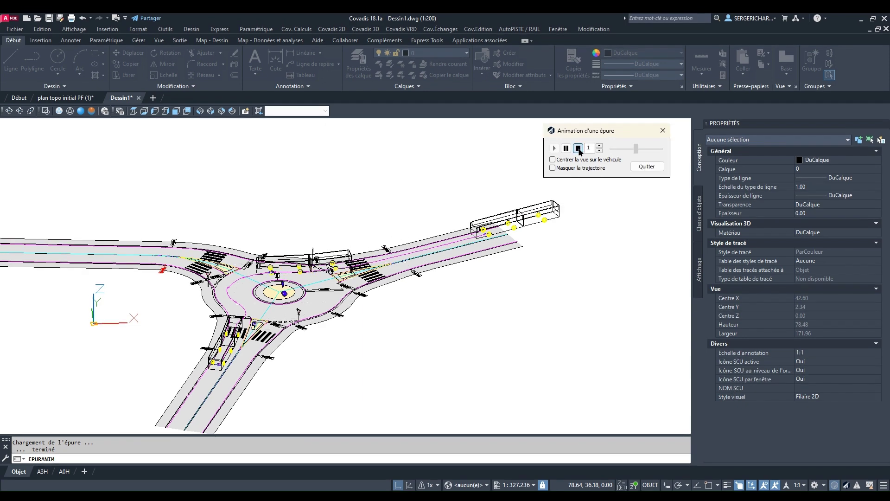
click(578, 148)
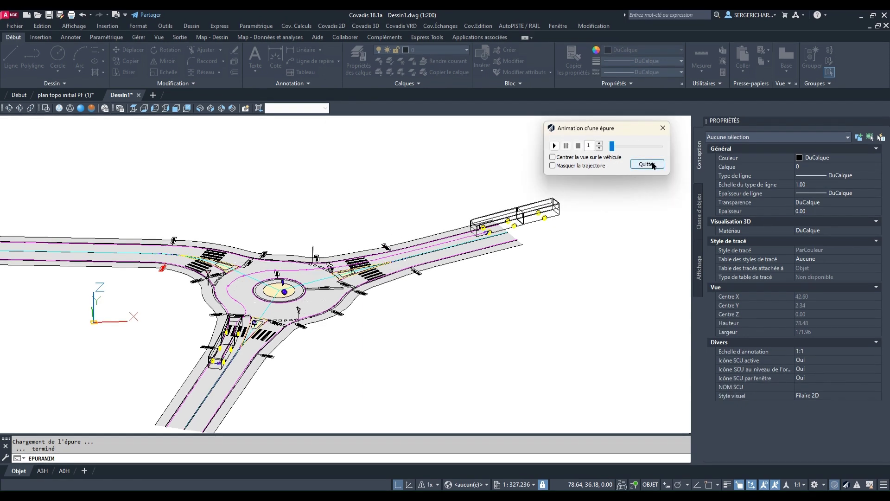
click(647, 166)
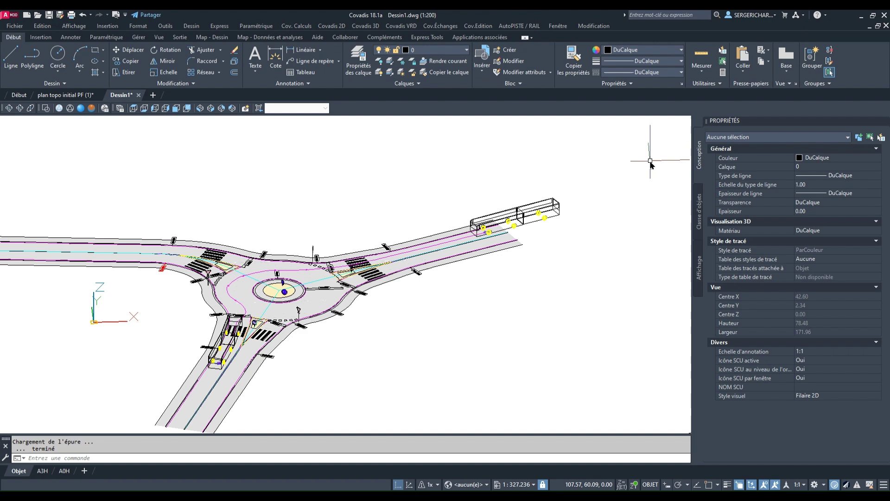
Apply the Conceptual visual style to the 3D view, play the bus's turning path animation to its end and close it.
click(92, 108)
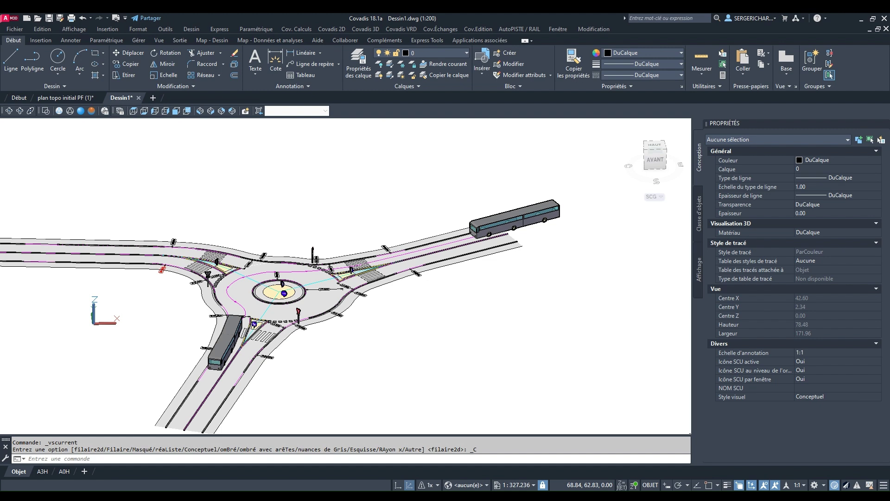
right_click(592, 172)
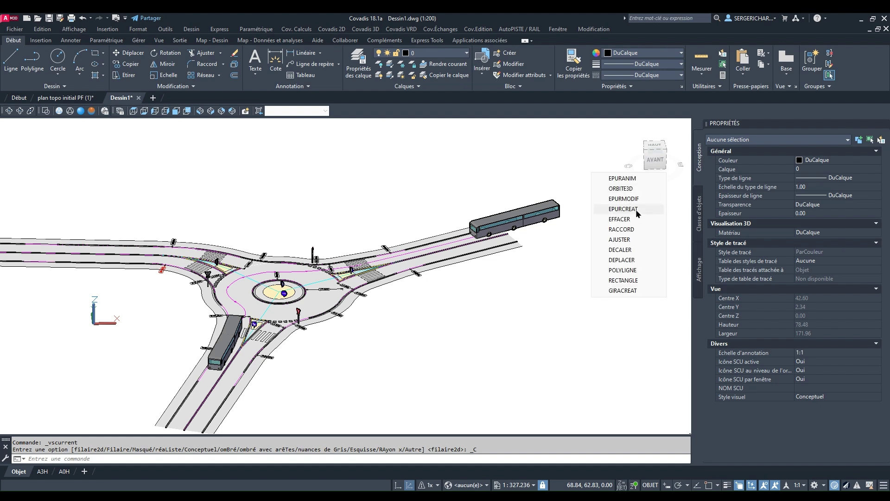
click(534, 145)
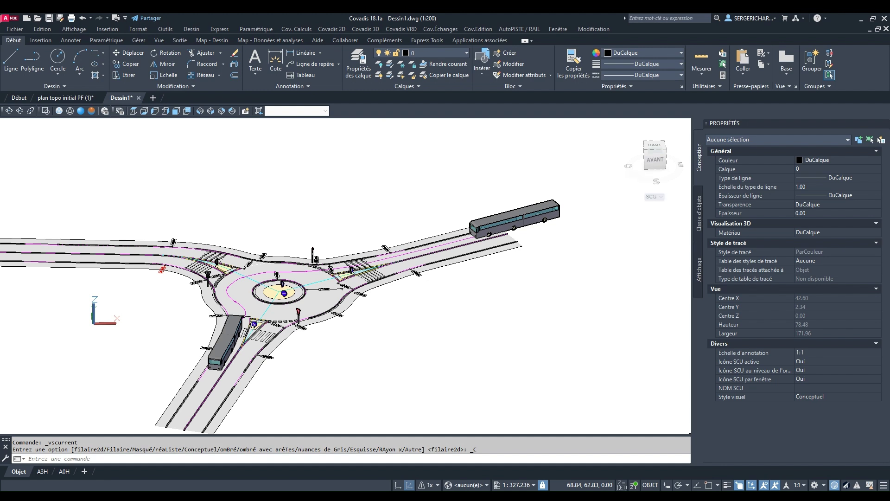
right_click(592, 172)
click(631, 179)
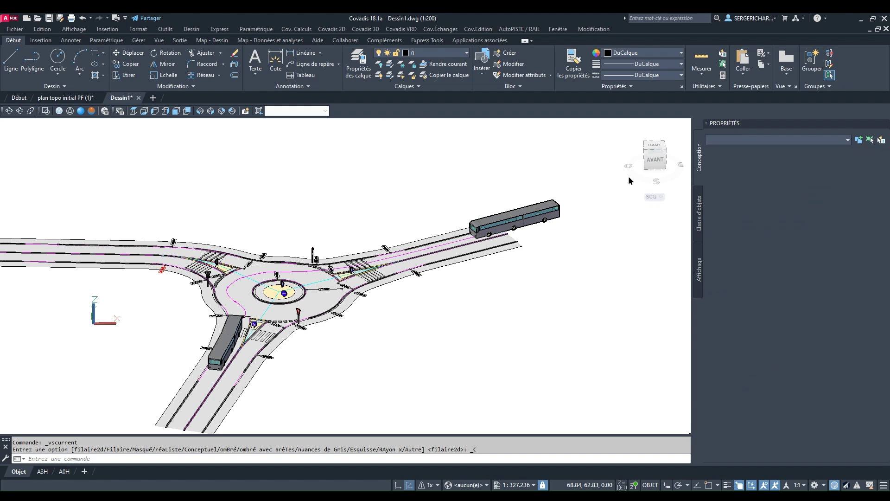
click(527, 221)
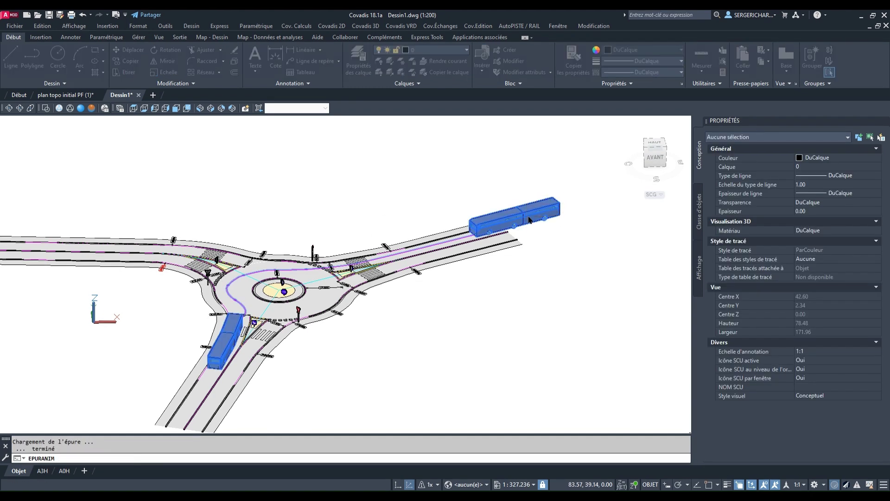
drag(456, 202, 435, 123)
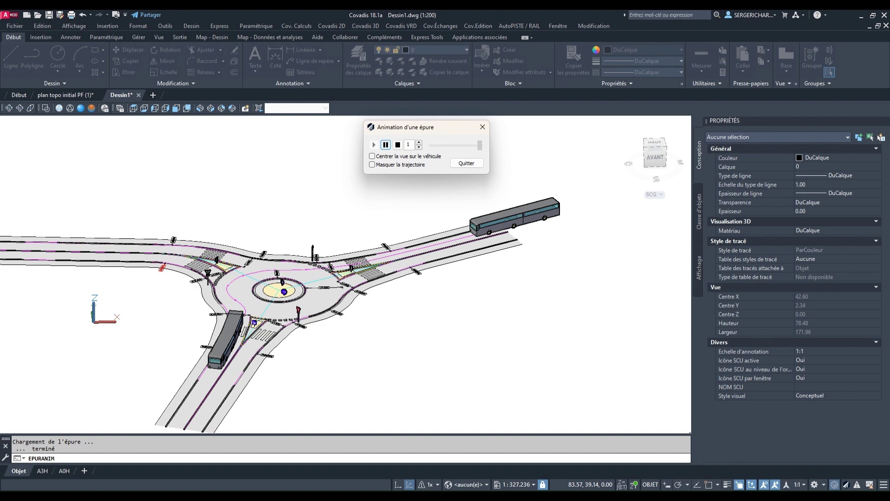
click(467, 164)
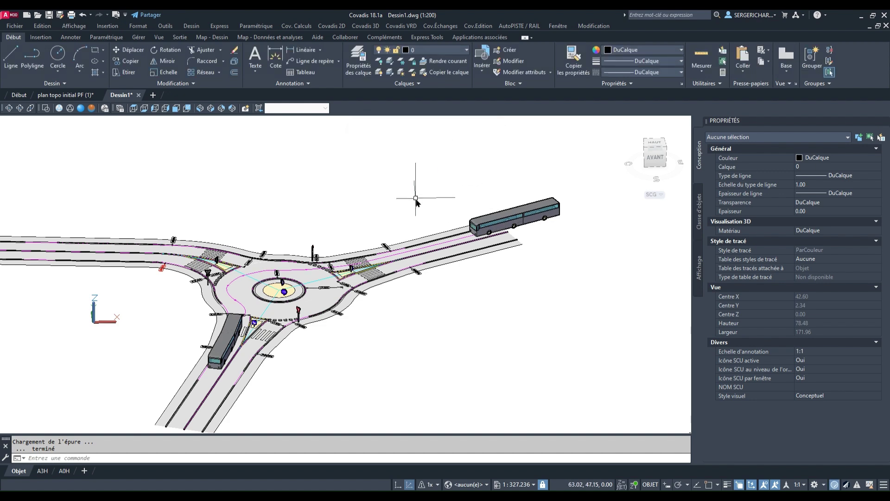
Restore the 2D Wireframe visual style and the top view, showing the rectangular area and access road east of the roundabout.
click(45, 108)
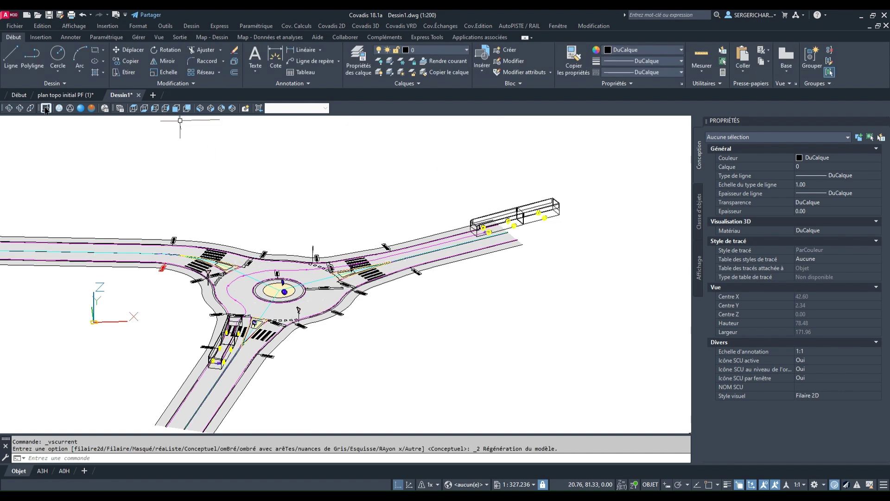
click(134, 108)
mouse_move(383, 223)
middle_down()
mouse_move(254, 254)
mouse_move(258, 274)
middle_up()
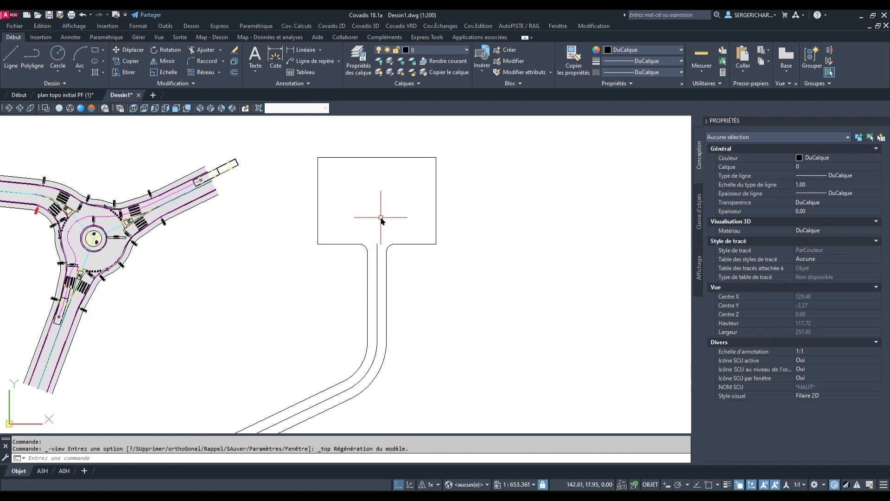
middle_drag(380, 218, 367, 302)
middle_drag(360, 173, 381, 203)
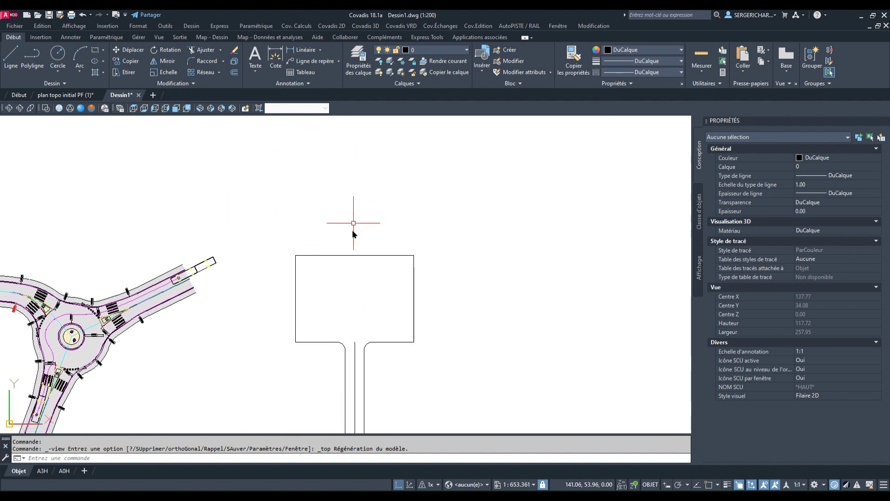
mouse_move(362, 255)
middle_down()
mouse_move(368, 209)
mouse_move(371, 218)
middle_up()
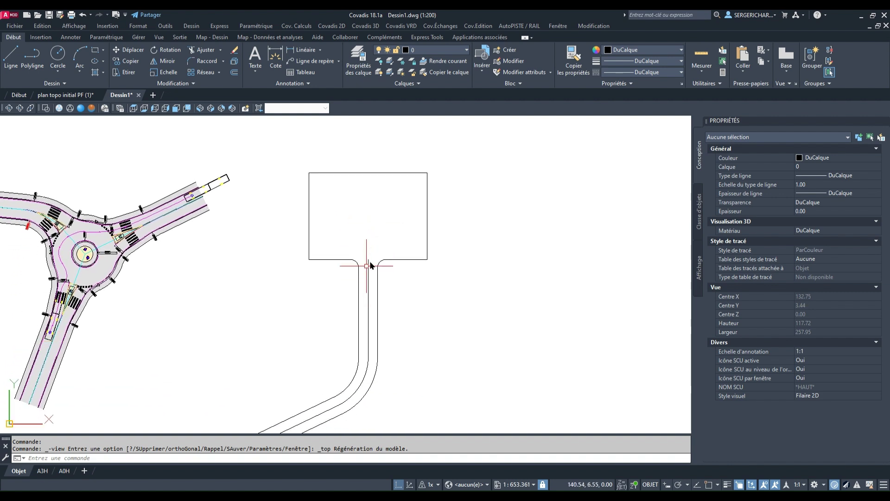
middle_drag(371, 218, 368, 237)
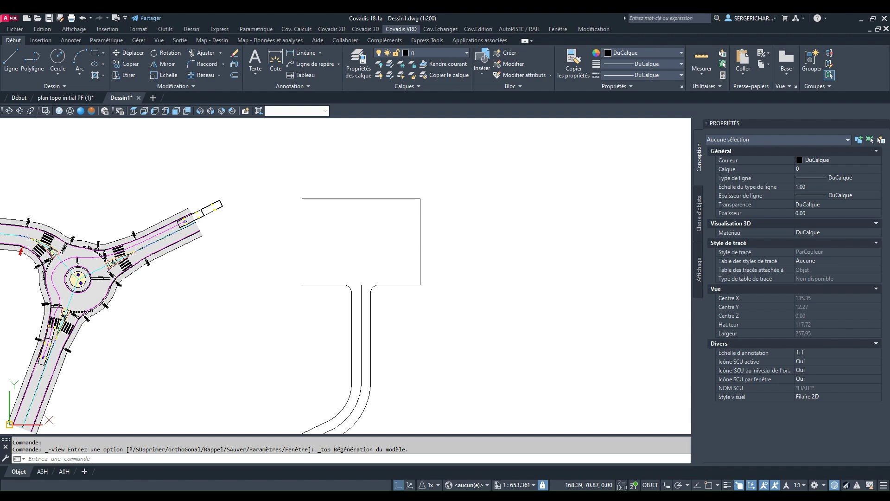
Start a new turning path and examine the vehicles offered in the CERTU, formation, AUSTROADS and AASHTO groups.
right_click(545, 184)
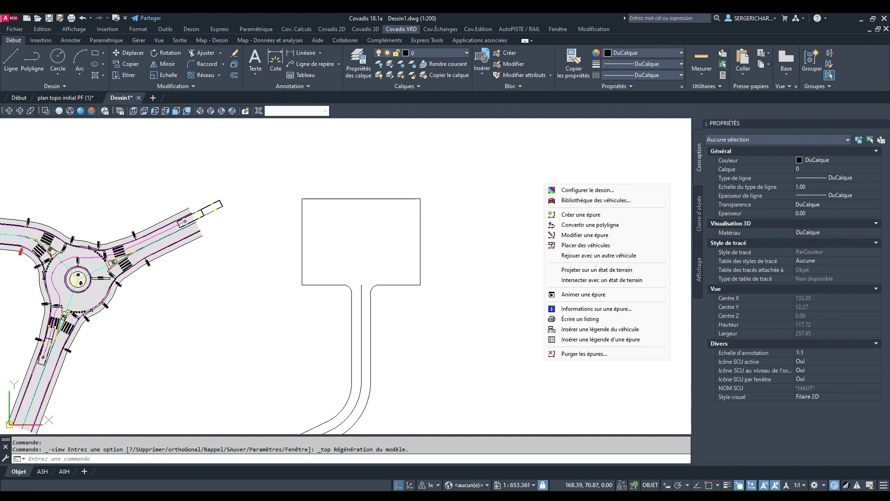
click(580, 215)
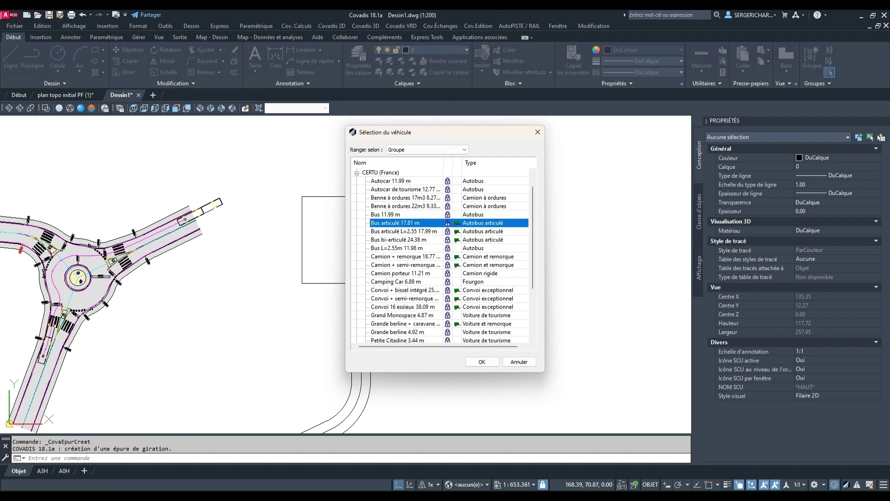
scroll(442, 255, down, 2)
scroll(442, 255, up, 3)
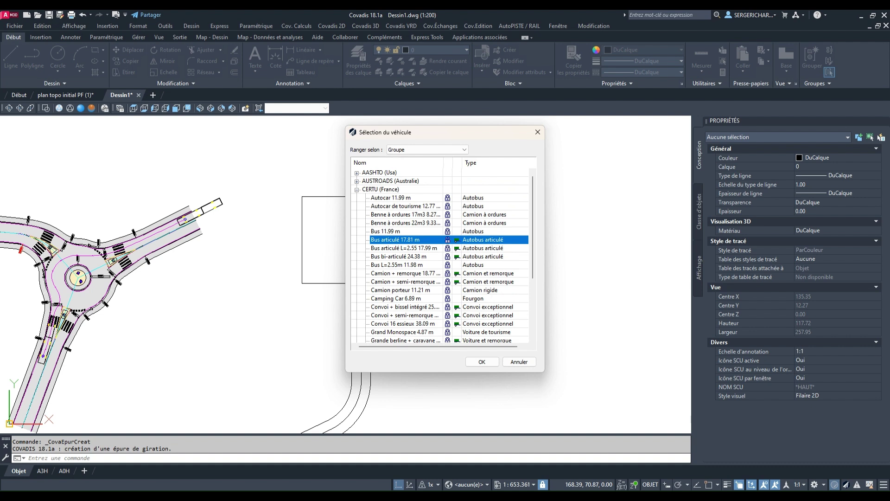
click(356, 190)
click(356, 198)
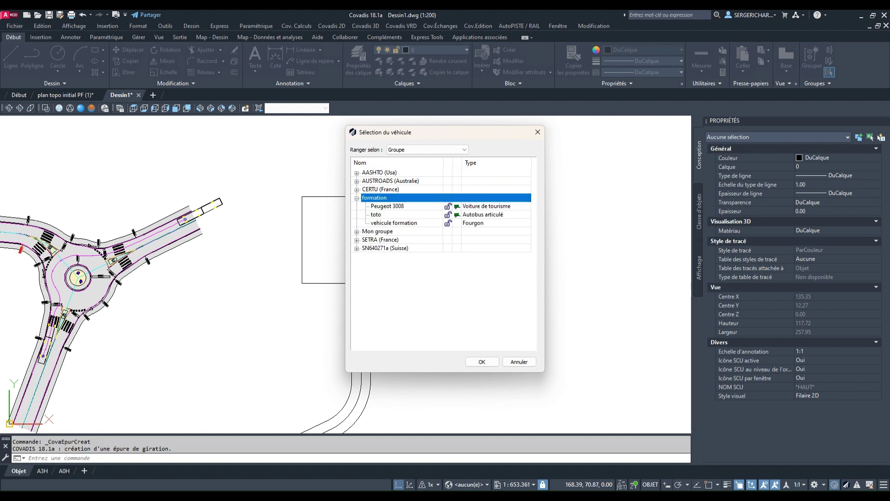
click(356, 198)
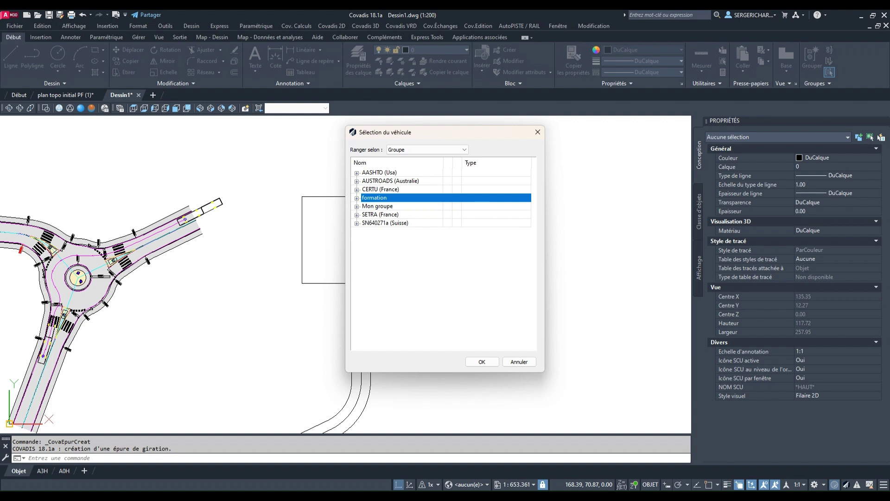
click(357, 182)
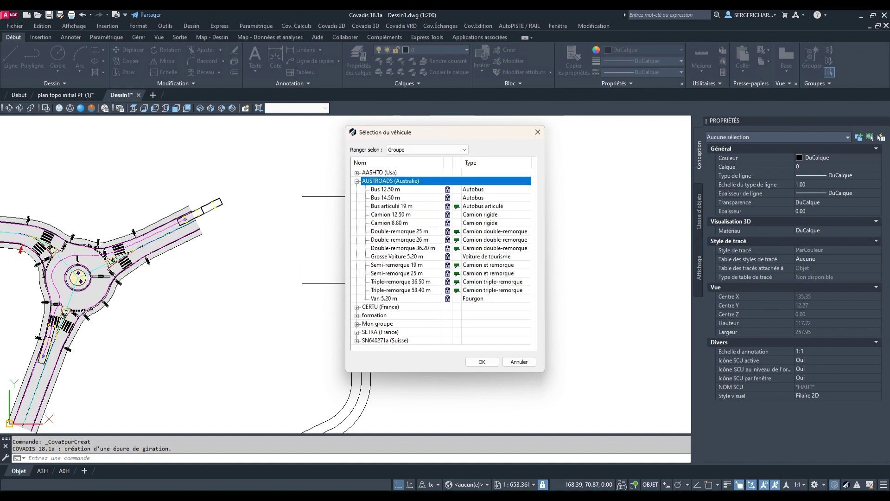
click(356, 181)
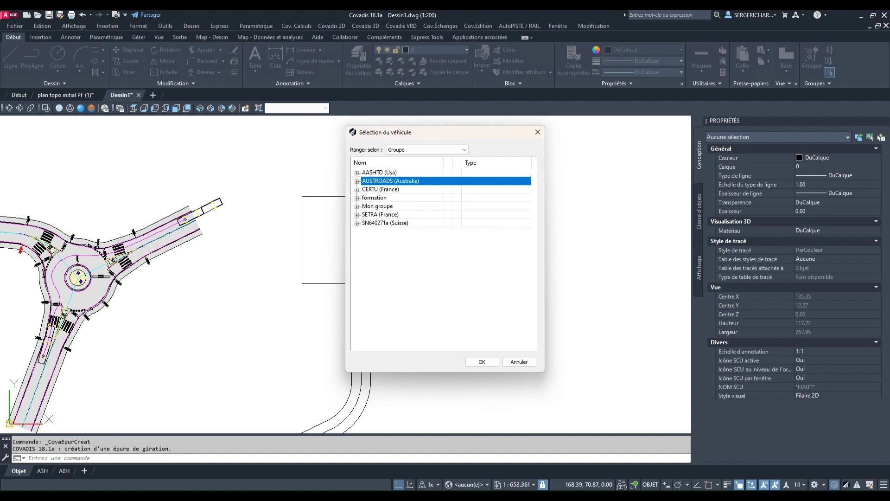
click(356, 173)
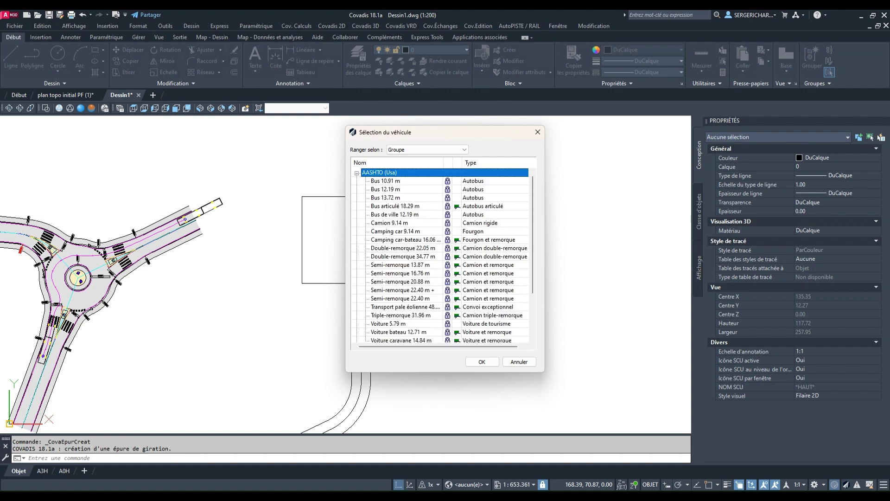
scroll(444, 250, down, 1)
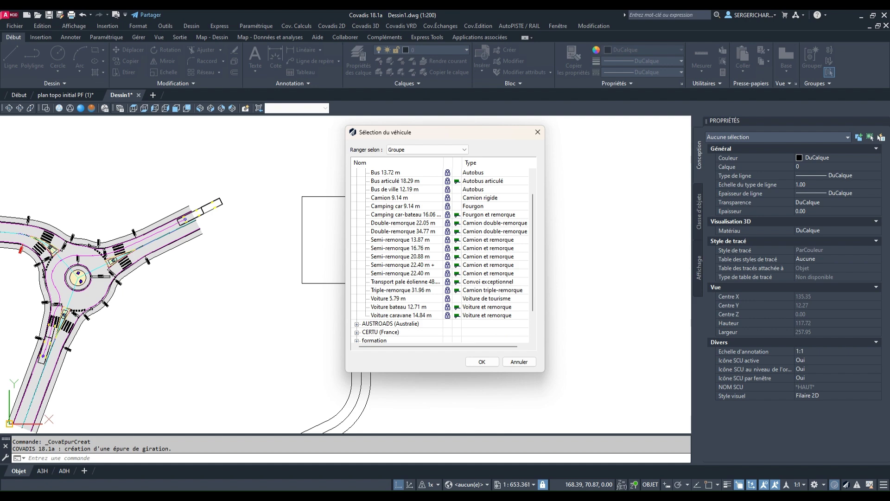
scroll(444, 251, down, 2)
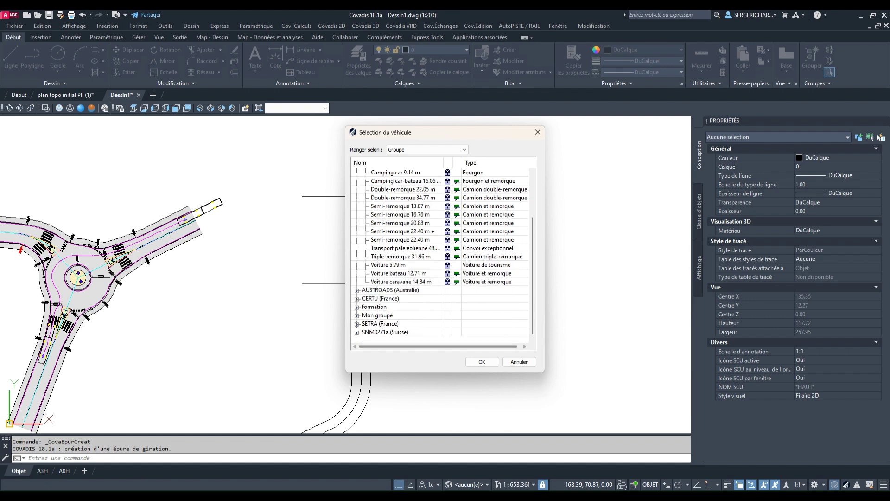
Choose the refuse truck Camion 10.57 m from the SETRA (France) group as the turning path's vehicle.
click(356, 324)
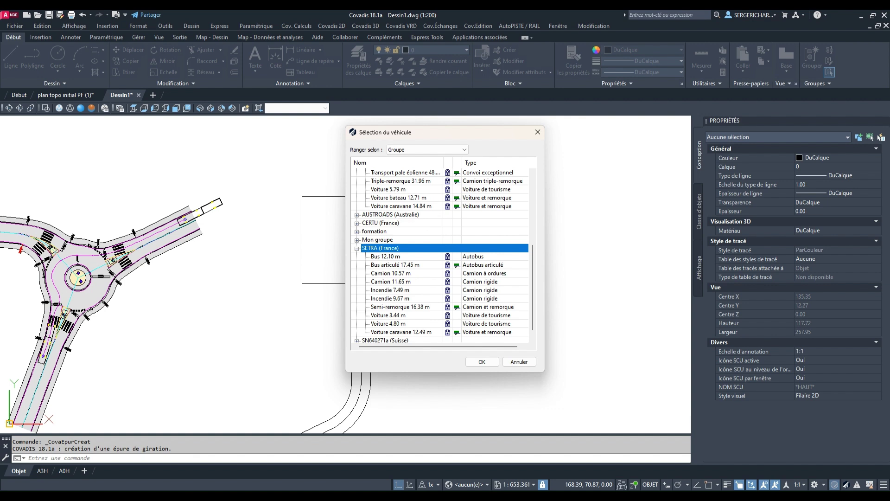
scroll(441, 256, down, 1)
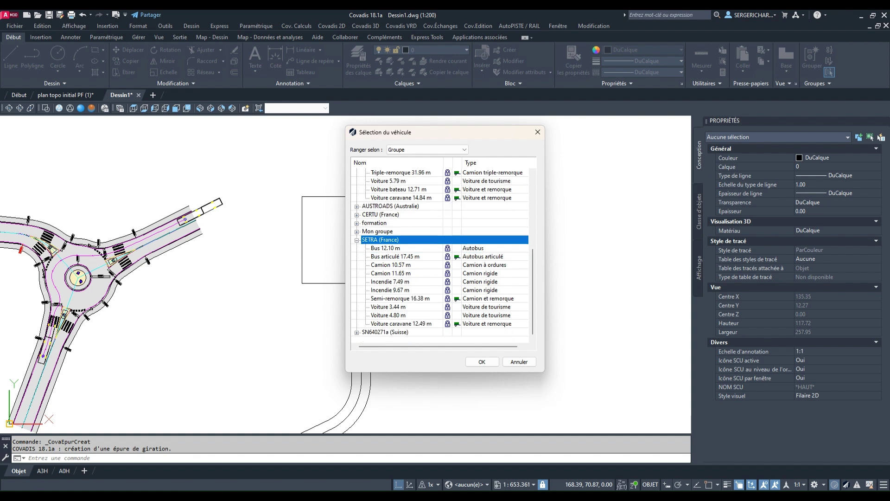
click(391, 264)
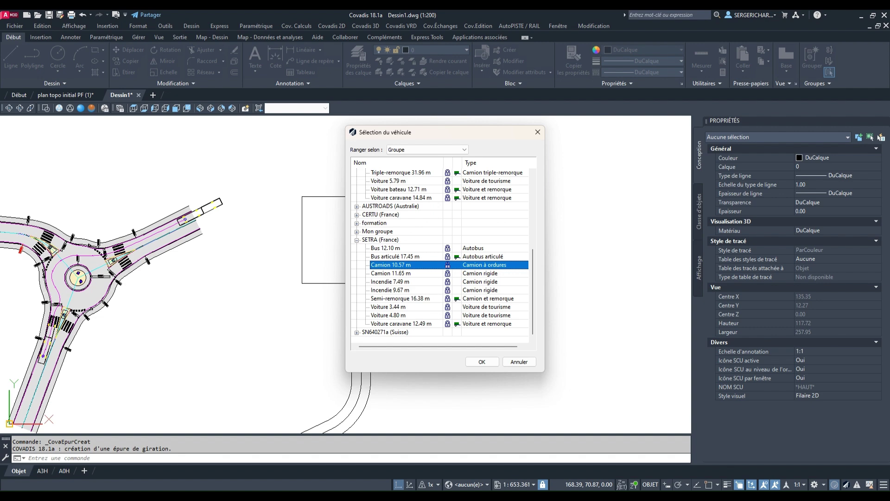
click(482, 361)
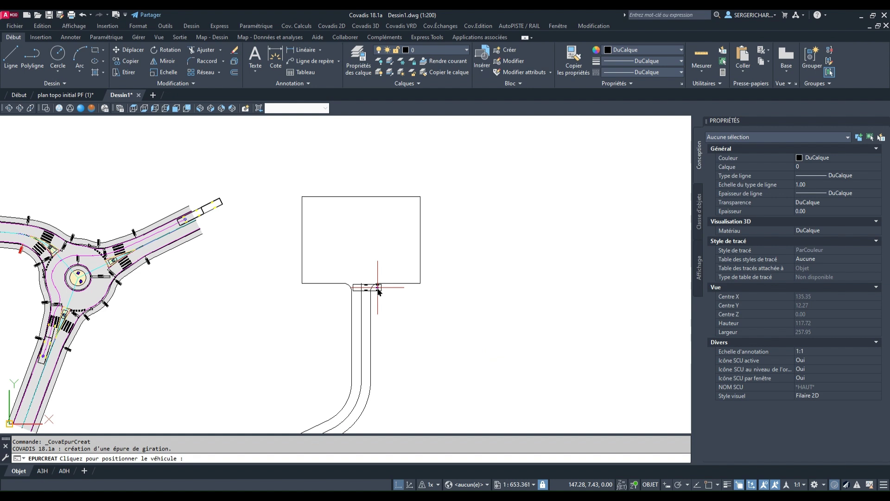
Place the truck in the east lane of the access road just above the bend, oriented north towards the rectangular area.
scroll(364, 321, up, 4)
middle_drag(364, 320, 394, 213)
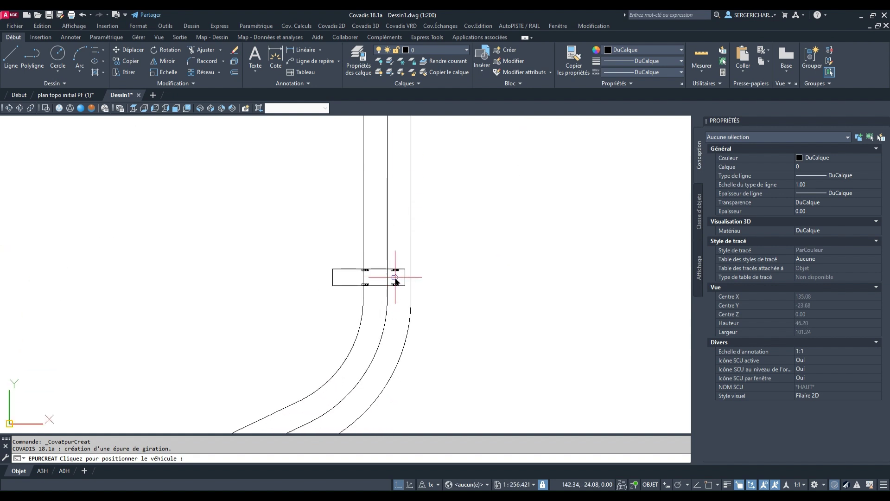
click(398, 277)
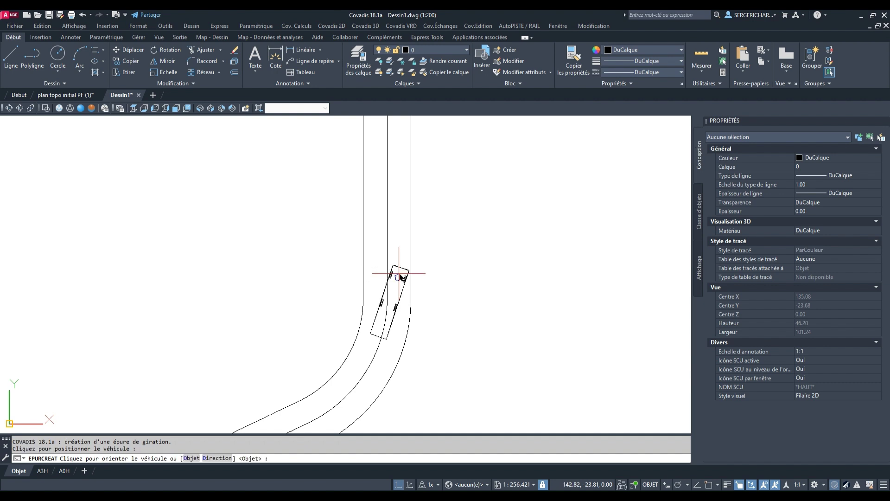
click(398, 205)
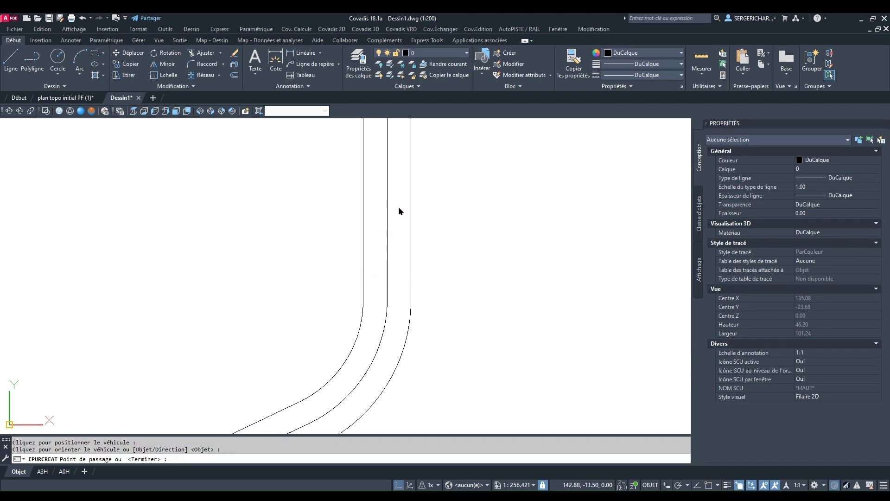
Extend the path with a straight Ligne segment up the east lane to the entrance of the rectangular area.
middle_drag(402, 193, 371, 319)
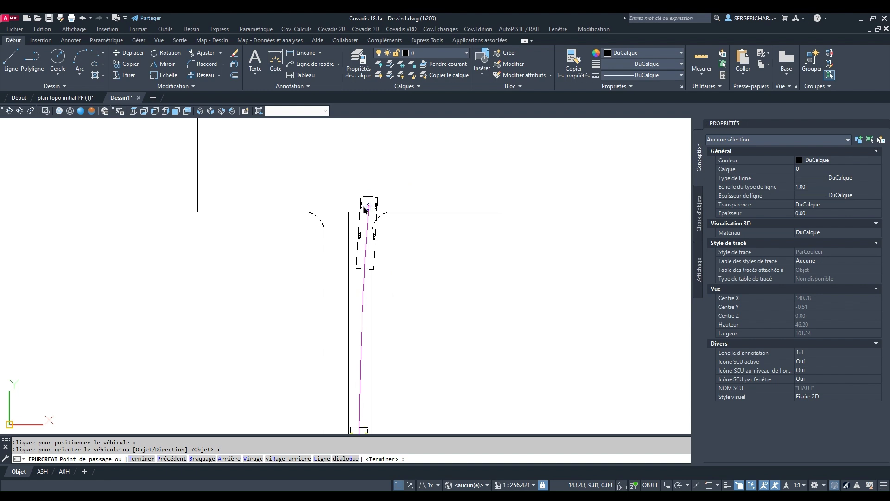
click(323, 459)
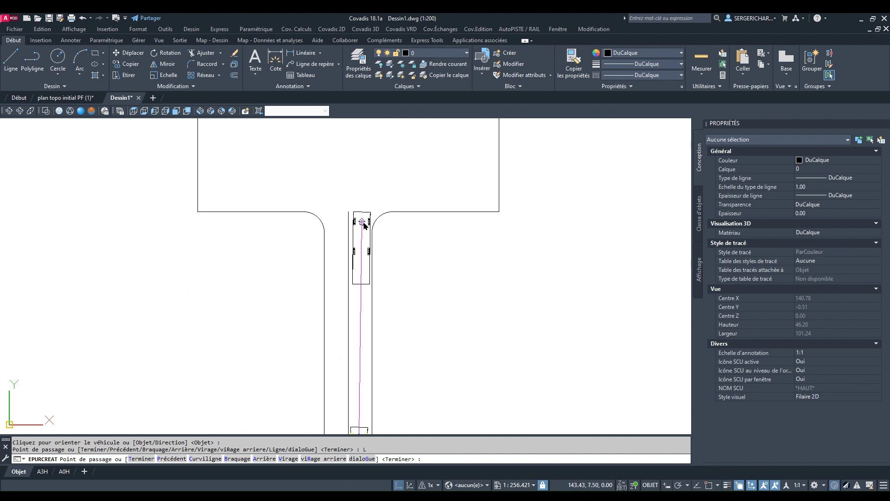
click(364, 226)
middle_drag(364, 226, 306, 353)
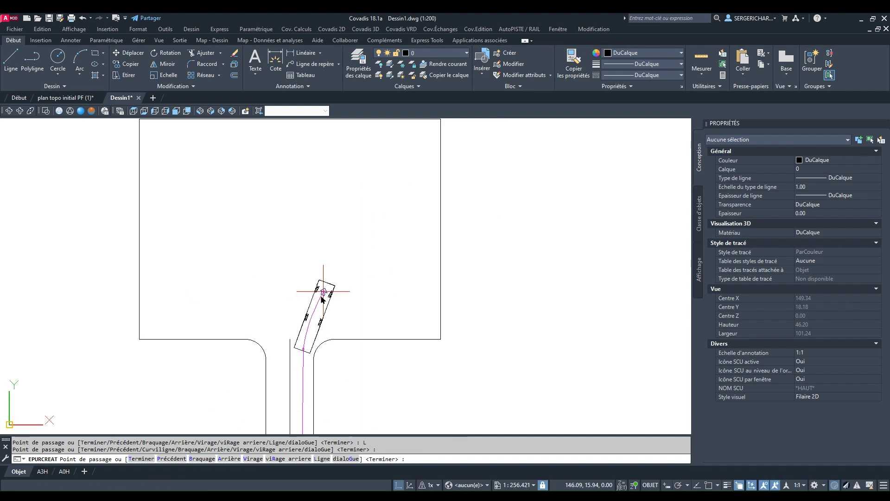
Add three curved passage points inside the rectangular area, veering northeast and looping counterclockwise to face south.
middle_drag(338, 245, 338, 312)
click(339, 340)
click(375, 264)
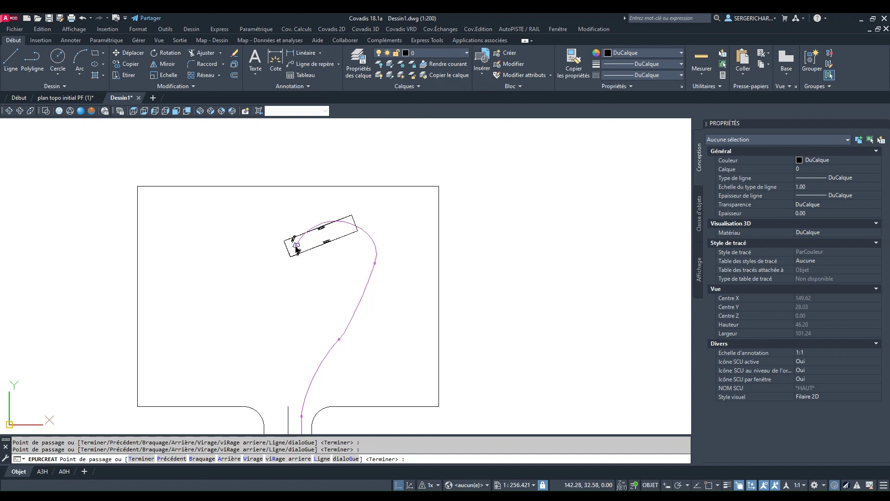
click(283, 283)
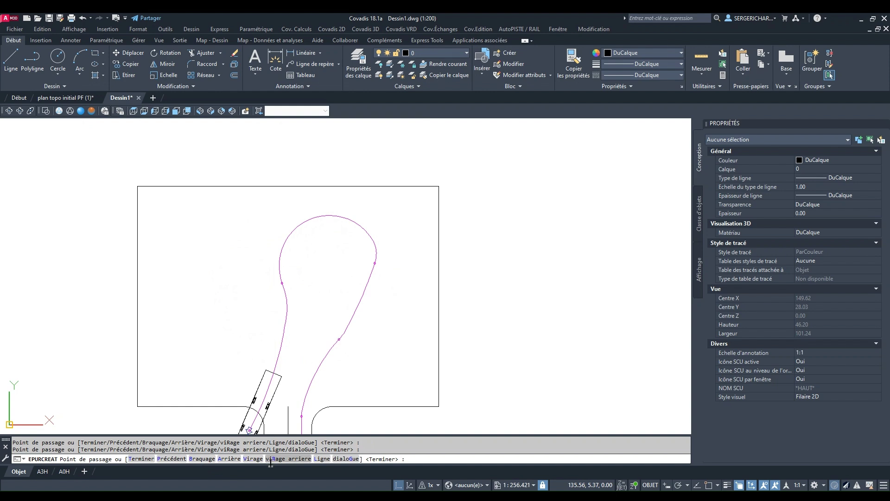
Add a reversing segment (Arrière) from the loop's end, backing the truck up towards the rectangle's north edge.
click(227, 459)
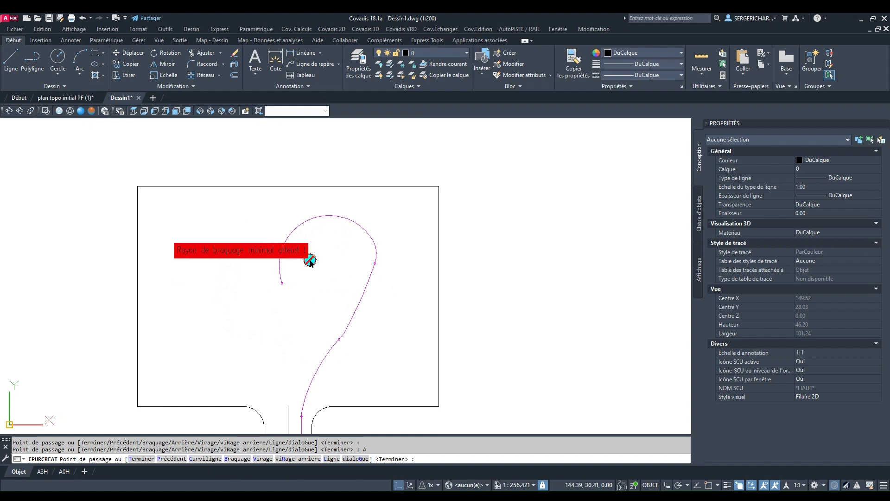
middle_drag(298, 228, 274, 297)
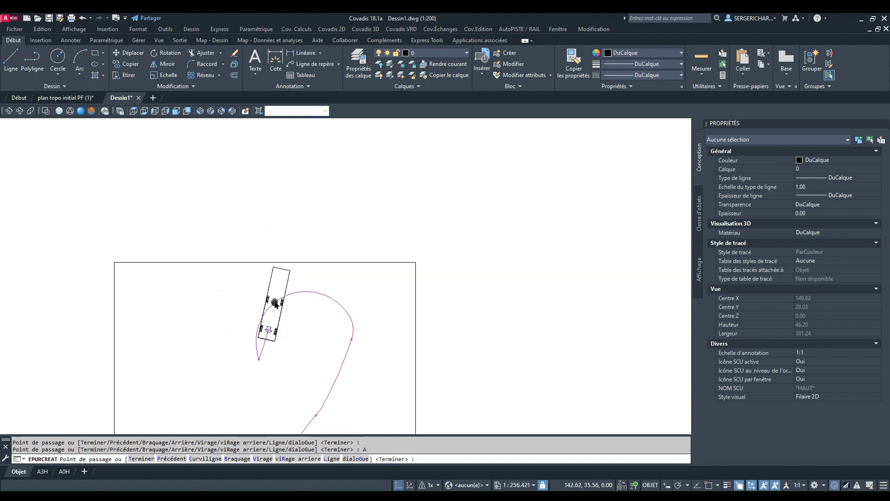
click(276, 274)
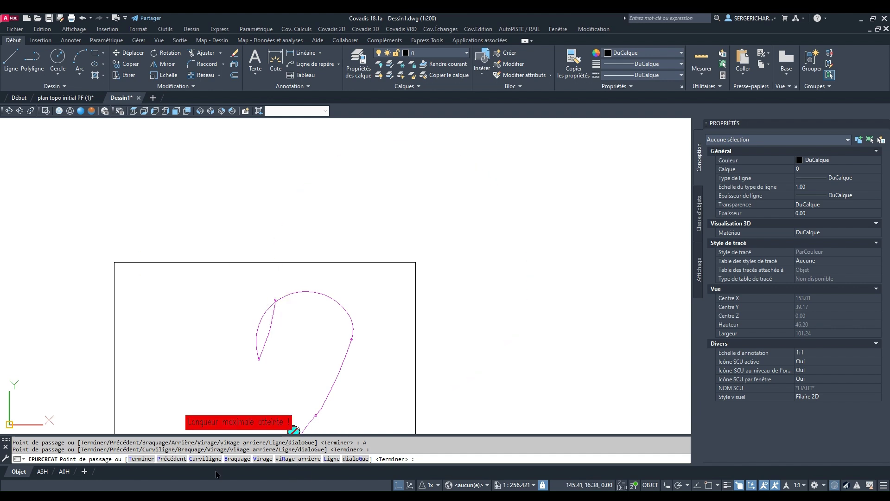
Return to forward curvilinear driving, lead the truck out and down the access road's west lane, and finish the path.
click(205, 459)
middle_drag(236, 405, 330, 270)
click(343, 334)
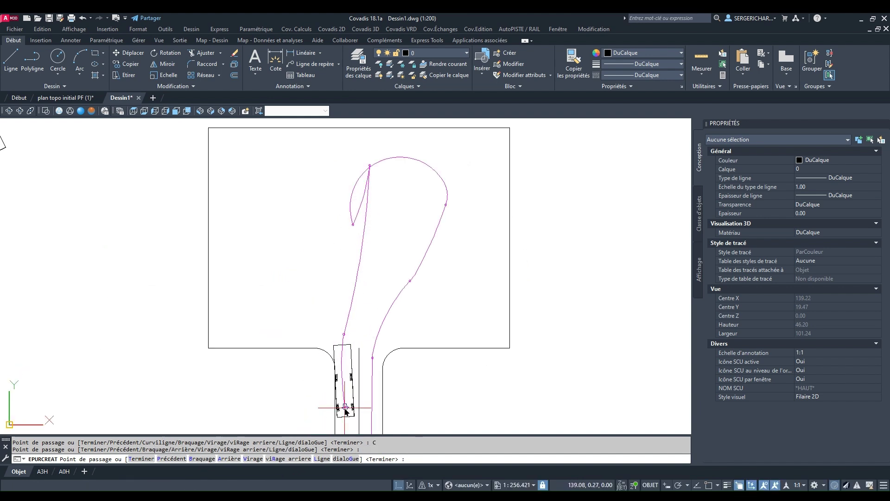
middle_drag(345, 411, 352, 393)
middle_drag(389, 273, 394, 248)
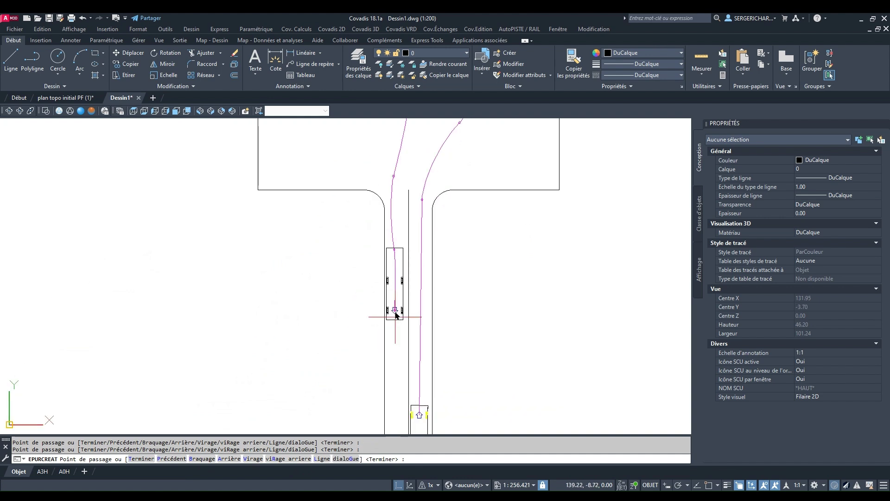
click(396, 359)
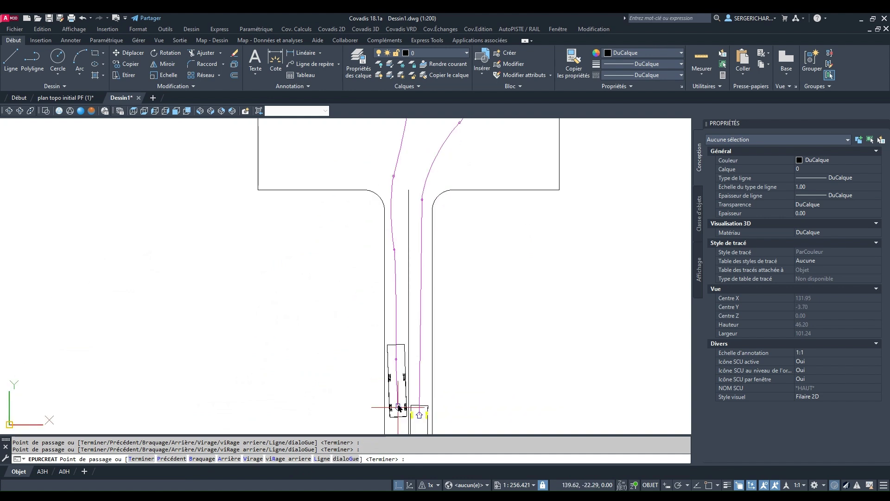
middle_drag(397, 414, 404, 306)
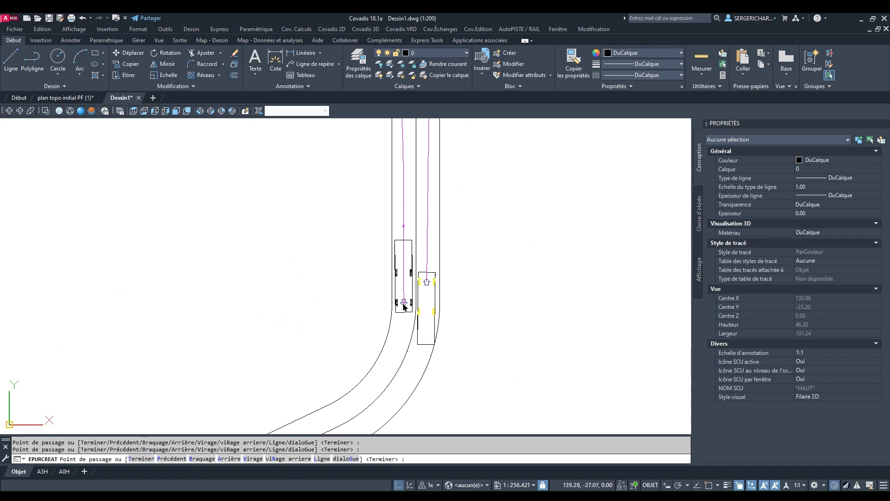
key(Return)
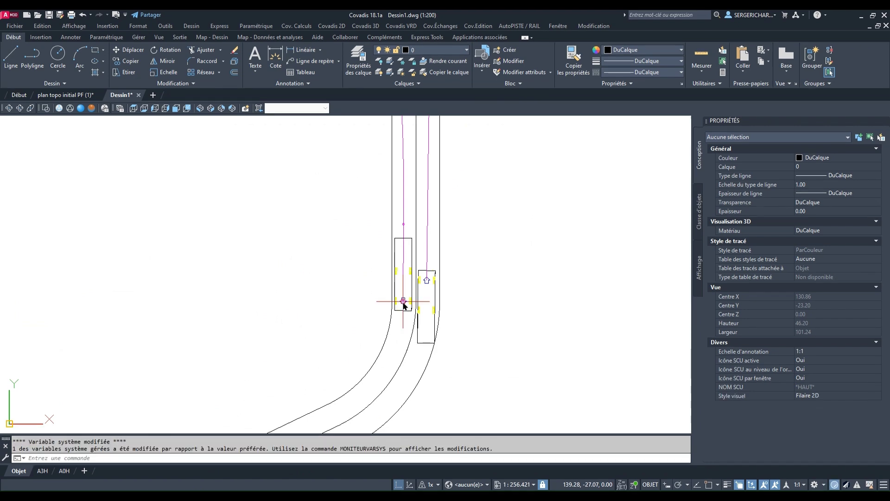
Animate the truck's turning path in the rectangular area, stop and close the animation, and show the roundabout beside it.
scroll(391, 298, down, 3)
mouse_move(418, 251)
middle_down()
mouse_move(422, 301)
mouse_move(407, 338)
middle_up()
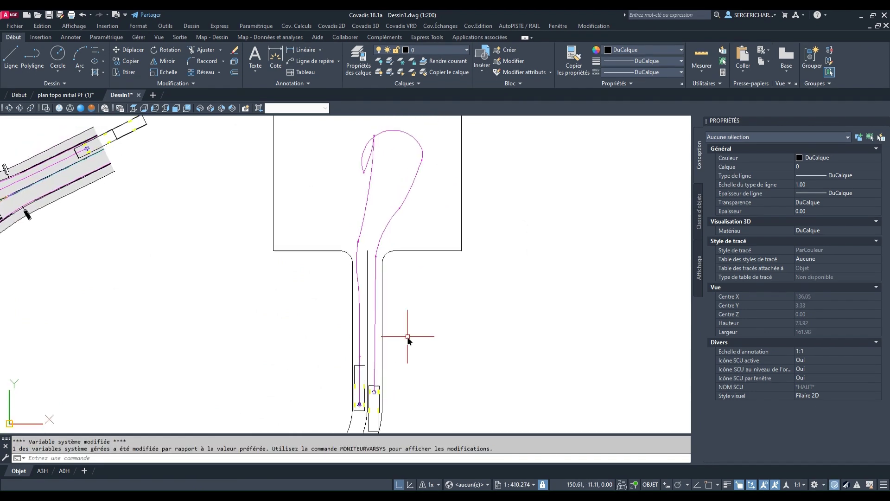
scroll(407, 338, down, 2)
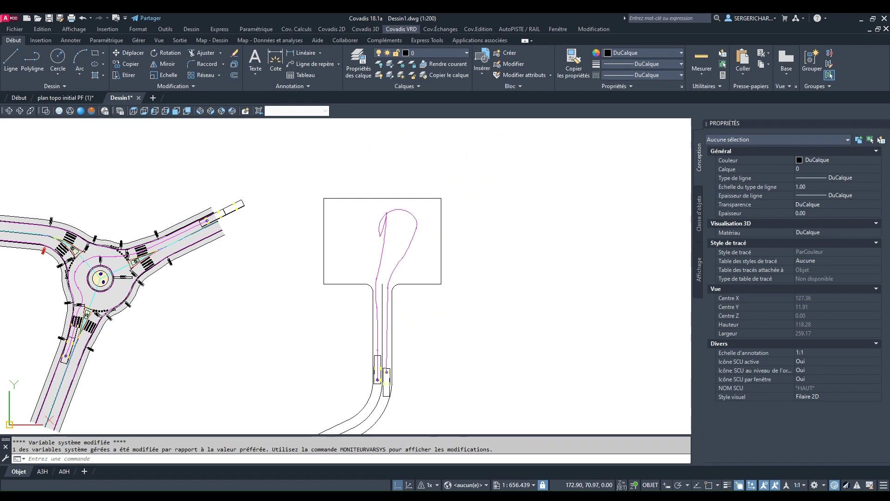
mouse_move(520, 190)
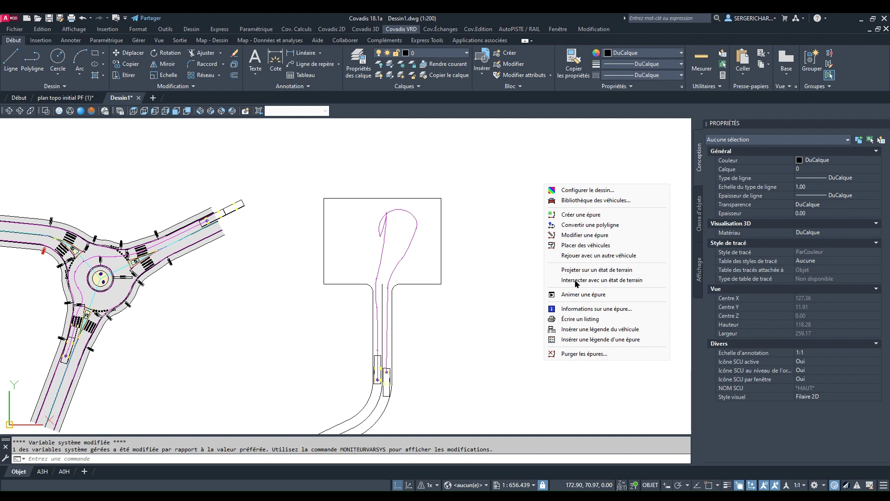
click(584, 294)
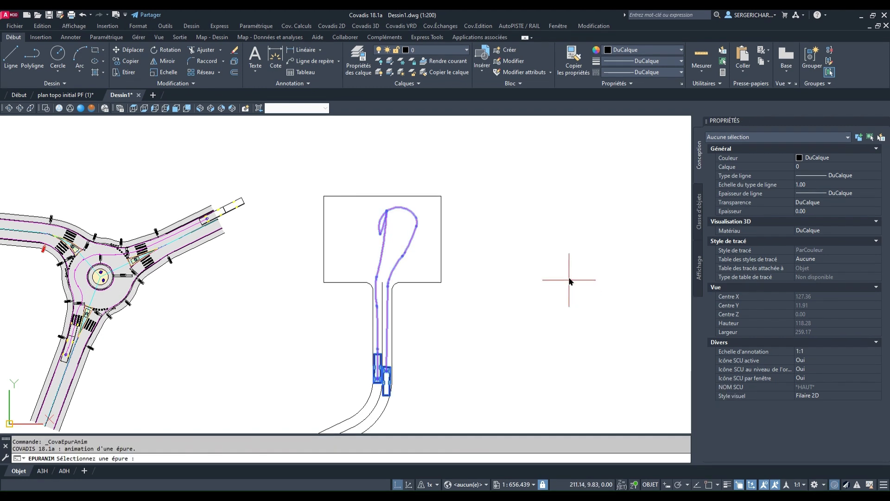
click(403, 254)
drag(432, 229, 568, 155)
click(527, 172)
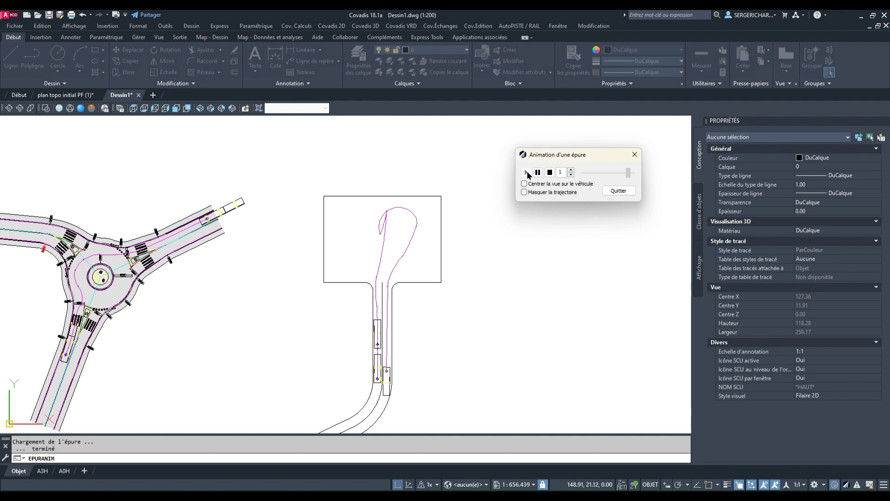
click(526, 173)
click(550, 173)
click(618, 191)
middle_drag(464, 267, 622, 224)
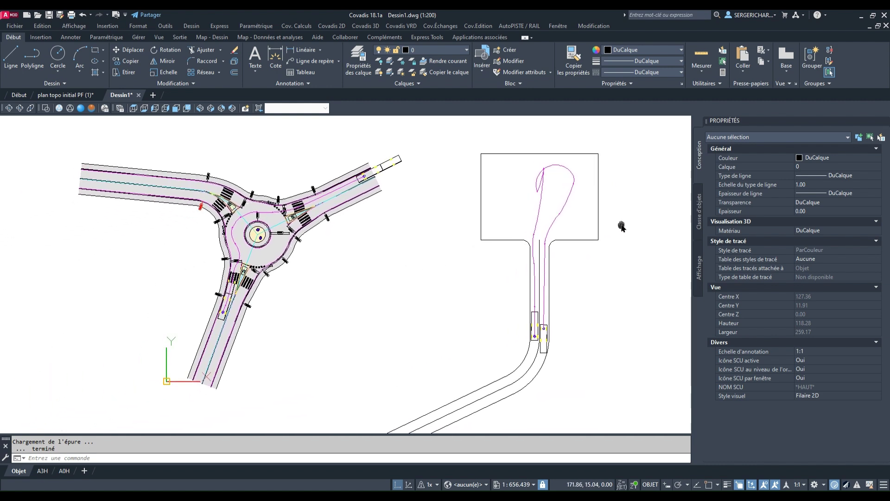